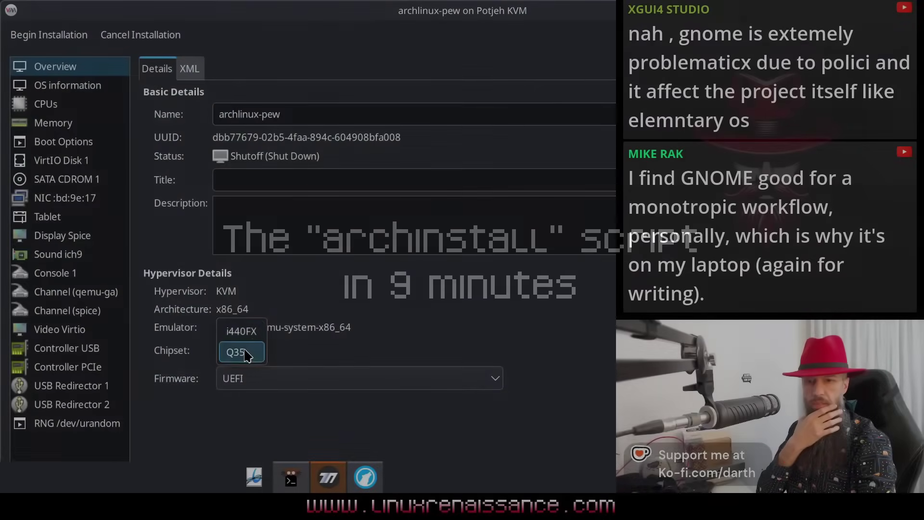
- Choose the Q35 chipset and UEFI firmware, then minimize the VM details window
click(246, 354)
click(318, 379)
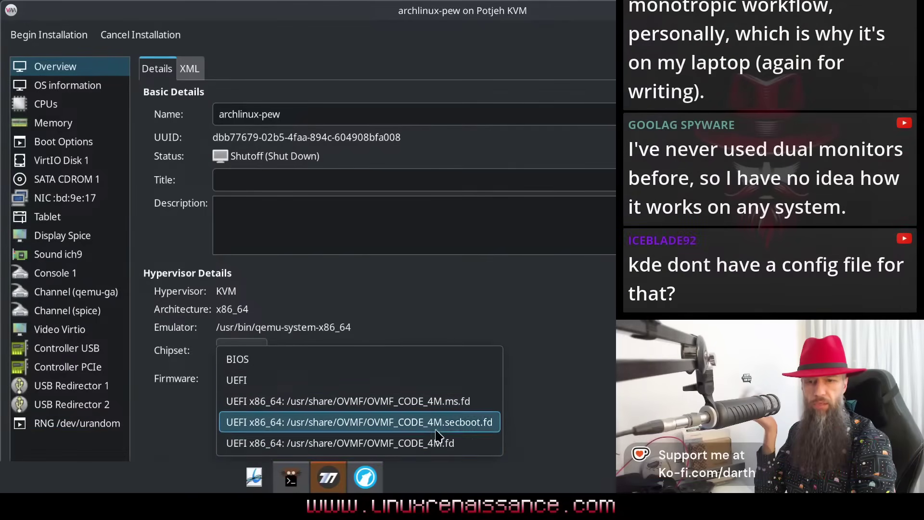
click(345, 380)
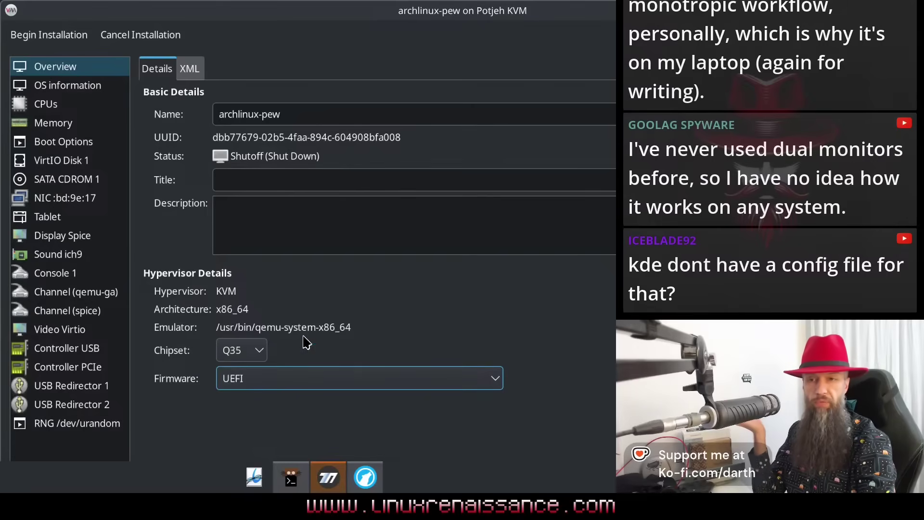
key(super+Page_Down)
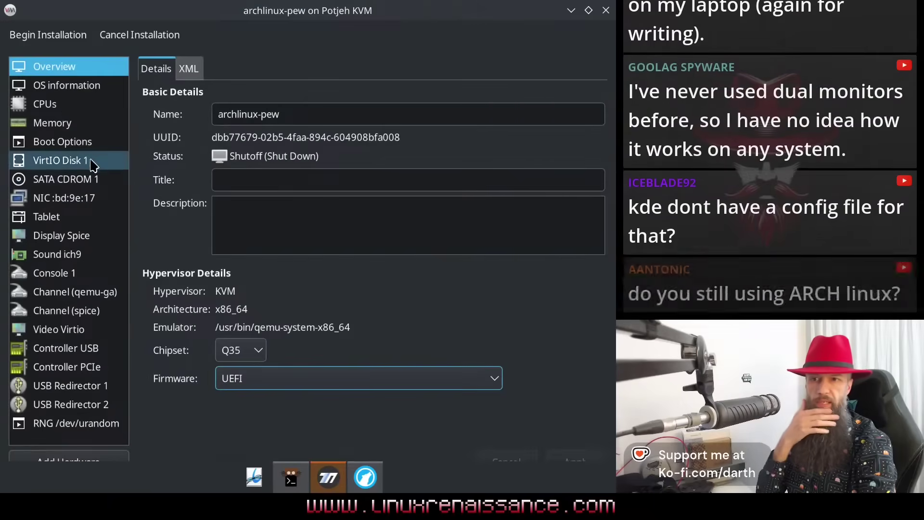
- Review the VM's CD-ROM ISO, OS information, CPUs, memory and boot options
click(91, 179)
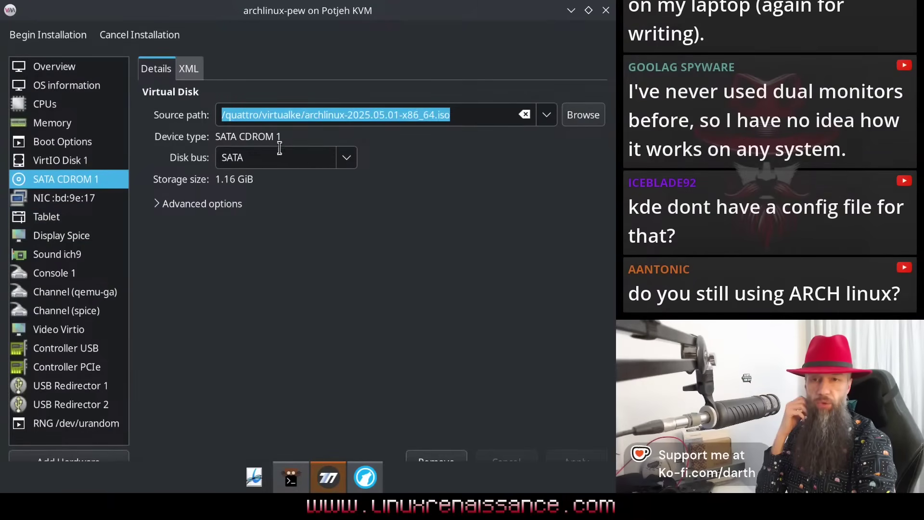
click(72, 85)
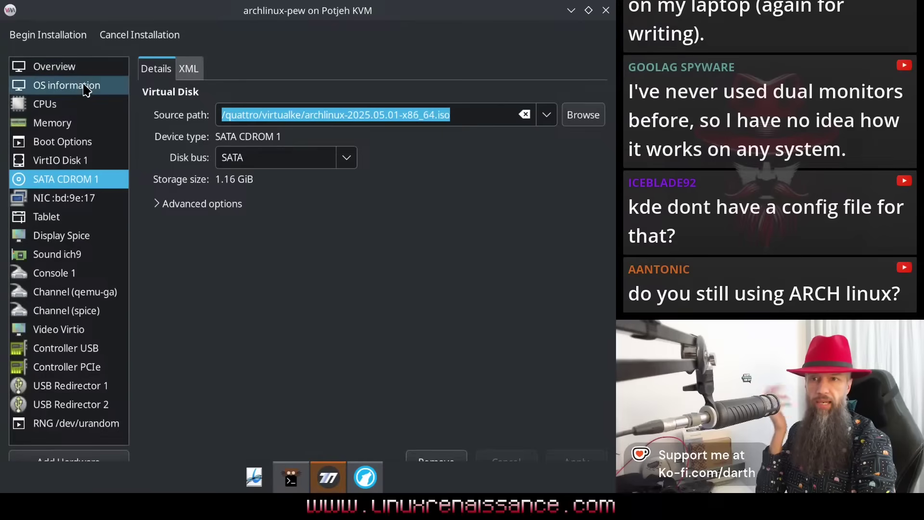
click(80, 102)
click(76, 125)
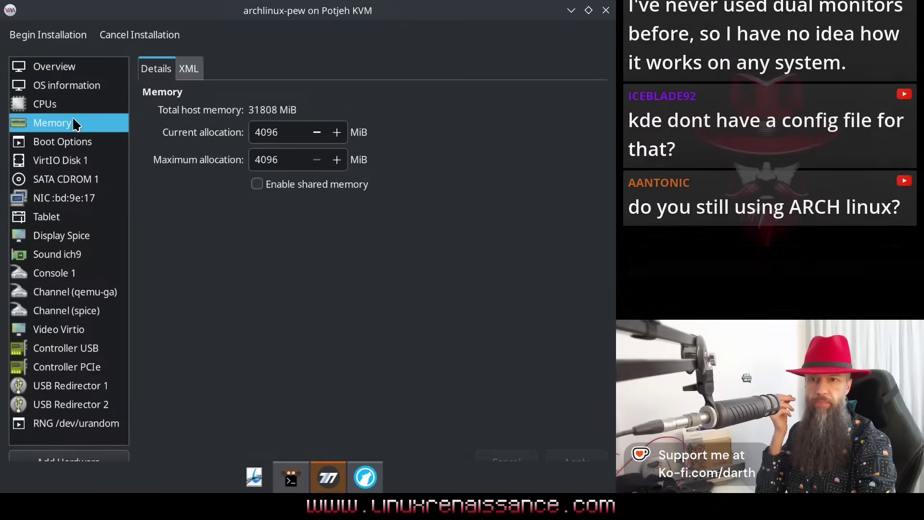
click(74, 142)
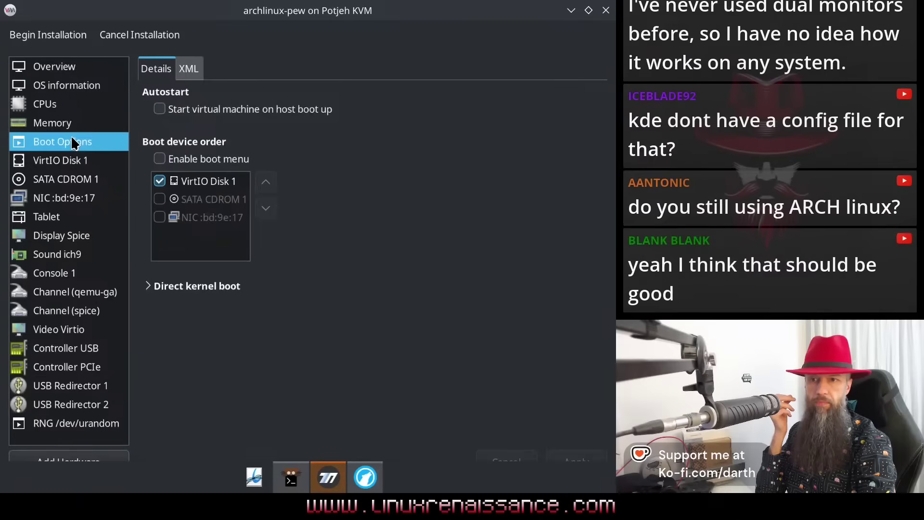
click(68, 66)
- Switch the firmware to BIOS, apply it, and begin the installation
click(282, 380)
scroll(272, 404, up, 1)
click(236, 358)
click(557, 457)
mouse_move(332, 16)
mouse_down()
mouse_move(368, 141)
mouse_move(325, 86)
mouse_move(325, 2)
mouse_move(334, 13)
mouse_up()
click(48, 34)
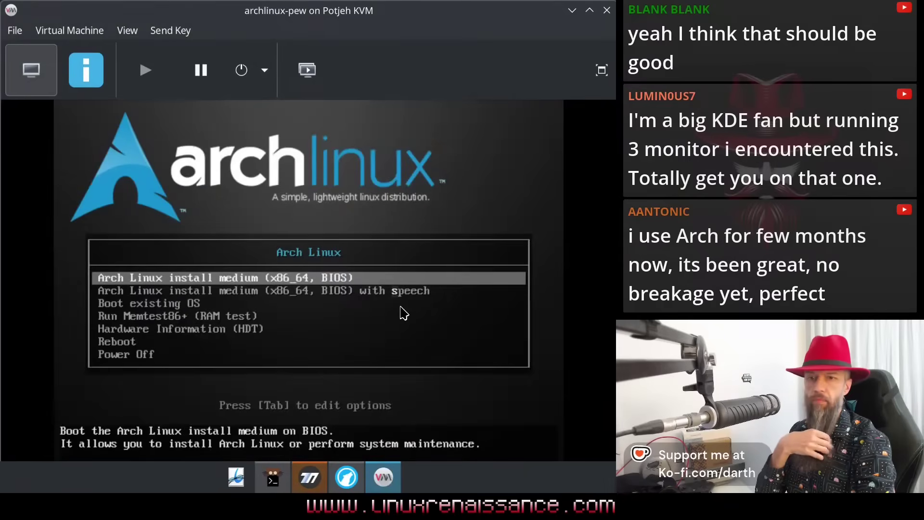
- Capture the VM console and boot the first Arch Linux install entry (x86_64, BIOS)
click(413, 280)
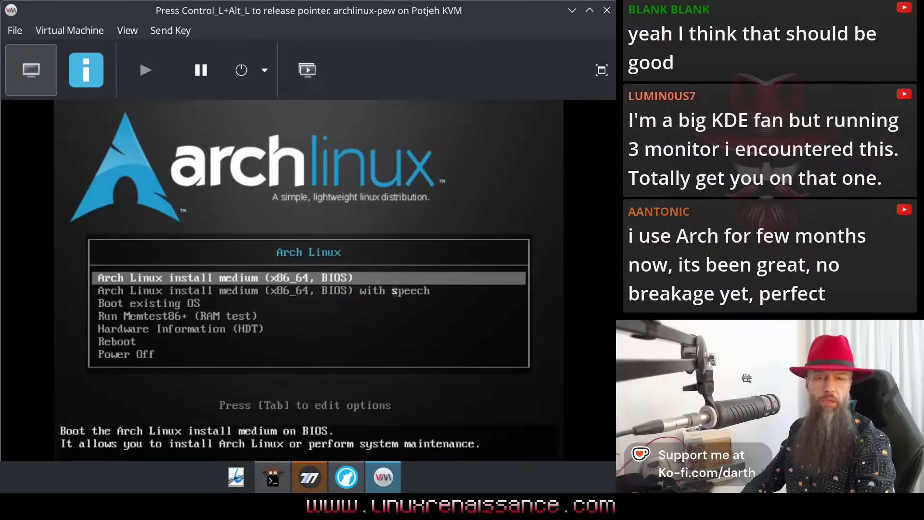
key(Down)
key(Up)
key(Down)
key(Up)
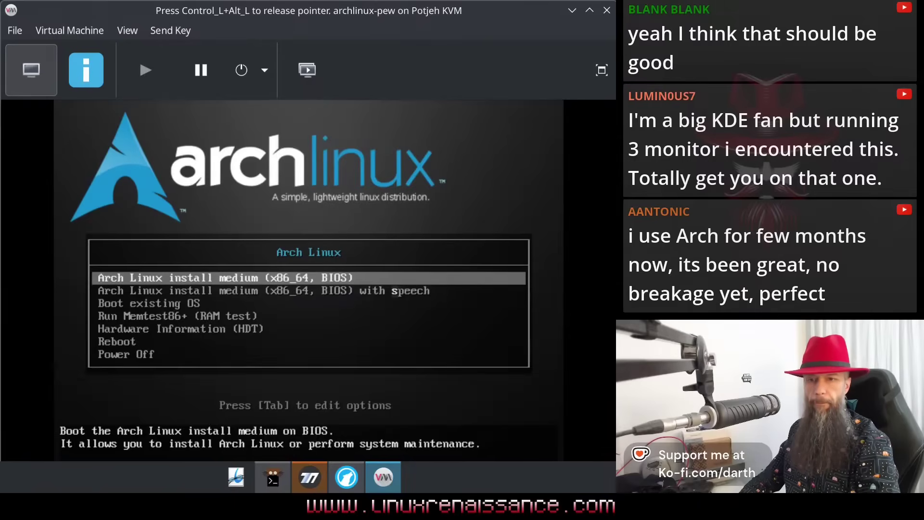
key(Return)
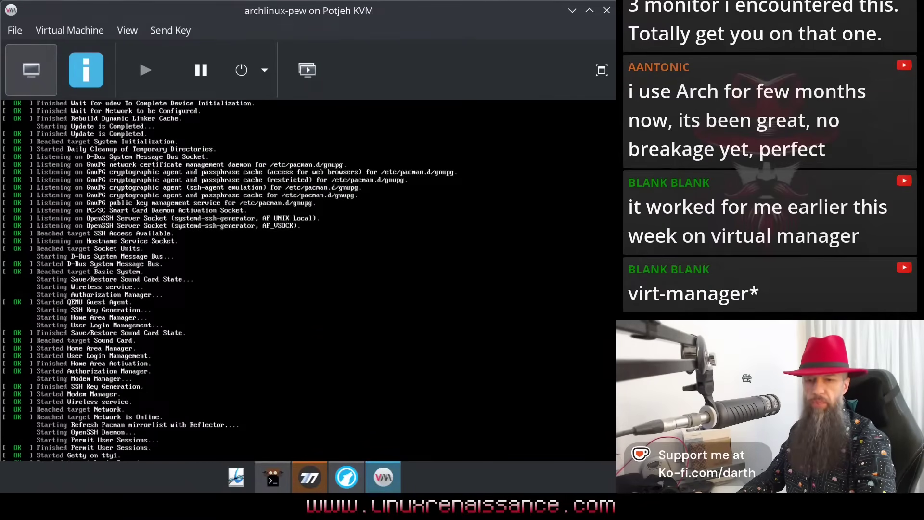
- In Konsole, run 'time watch time' and stop it with Ctrl+C, totalling 5.691 s
click(269, 483)
click(449, 107)
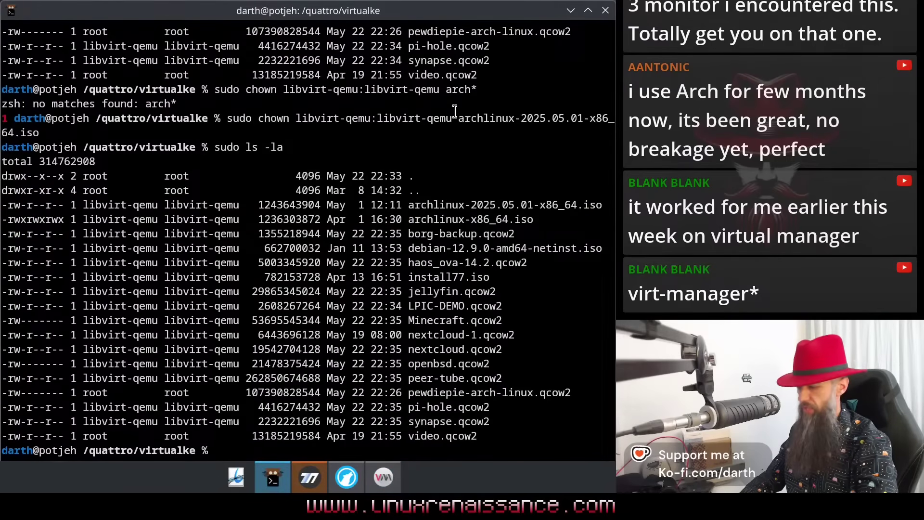
key(Return)
key(Return)
text(tim)
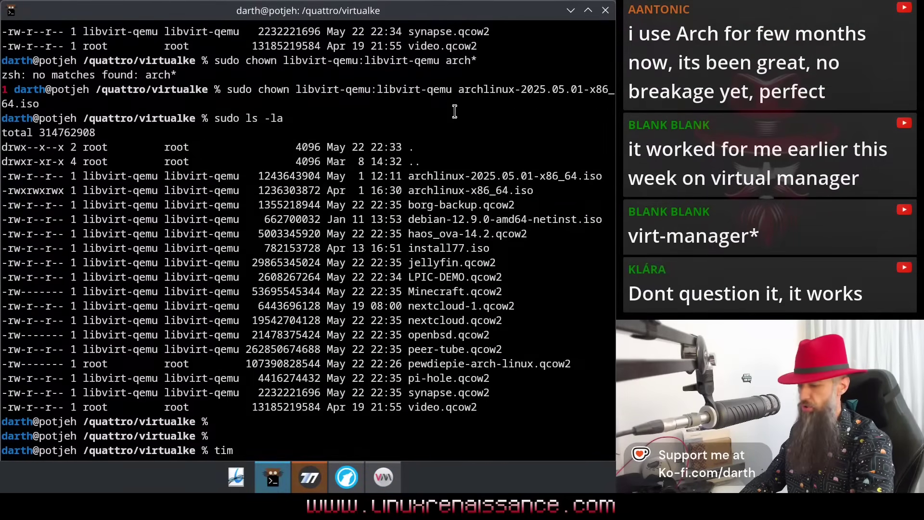
text(e)
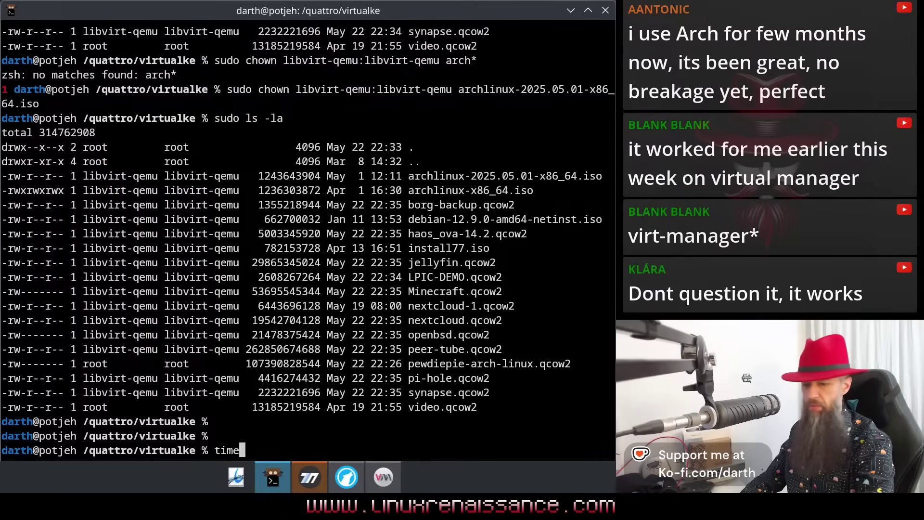
text( watch time)
key(Return)
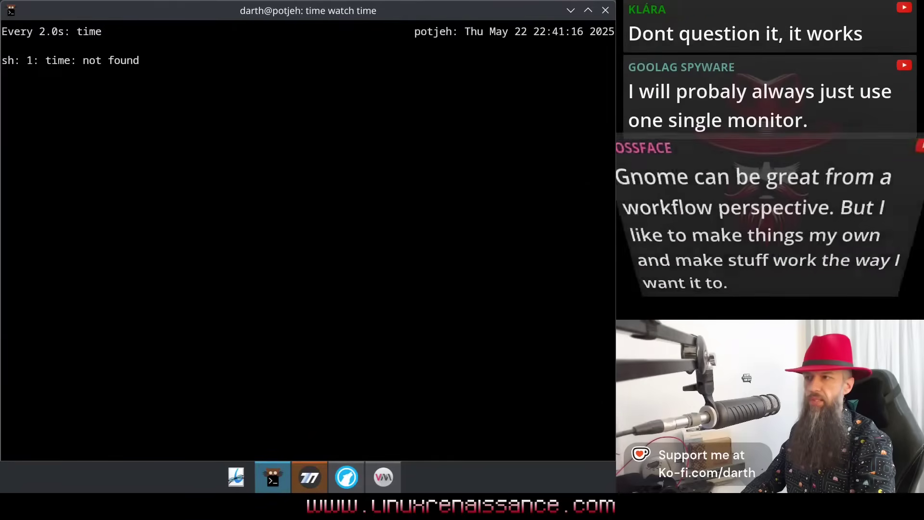
key(ctrl+c)
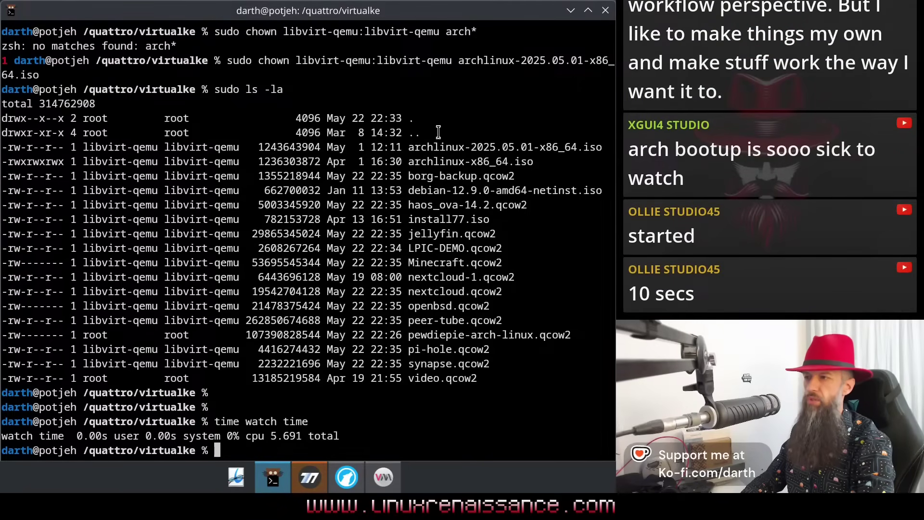
- In the VM console, launch the archinstall installer
click(571, 10)
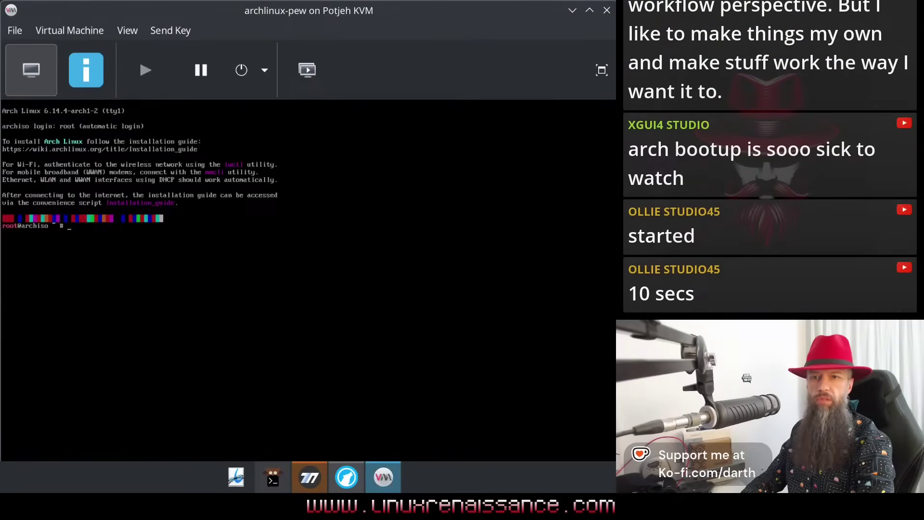
key(Return)
key(Return)
key(Return)
text(arch)
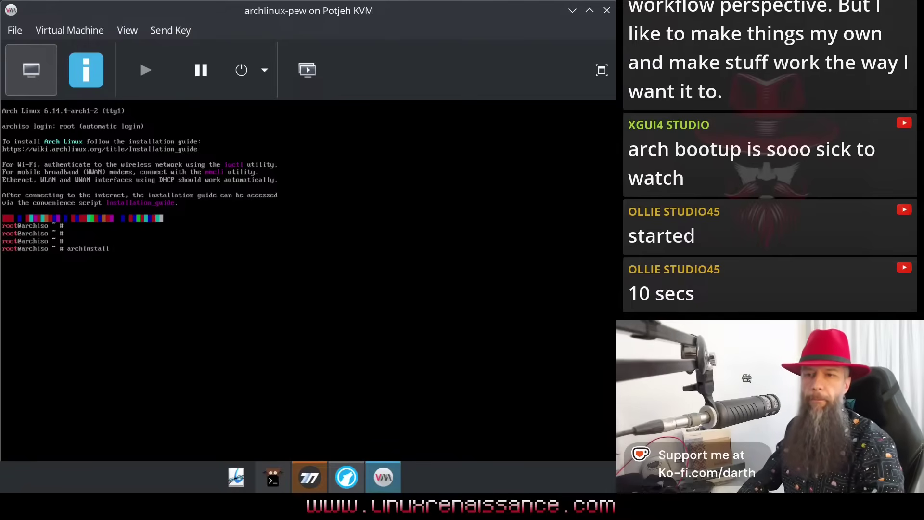
text(install)
key(Return)
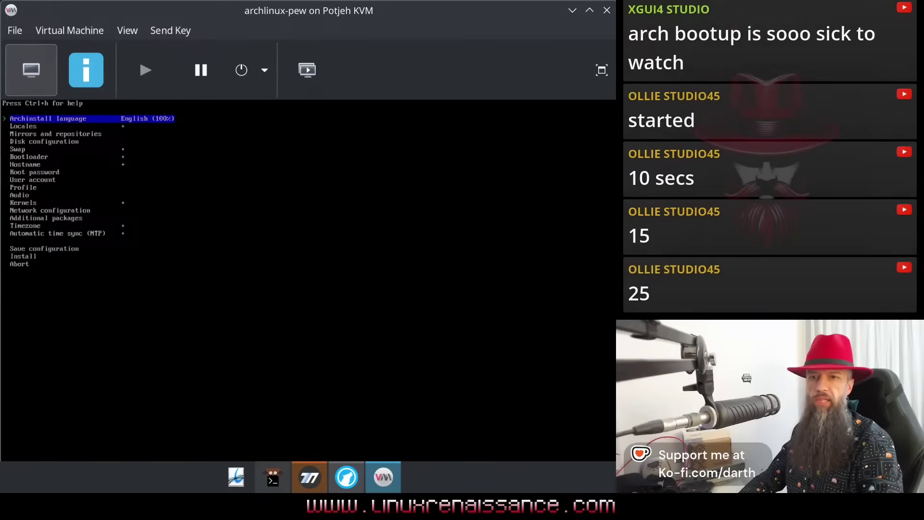
- Inspect the Mirrors and repositories options, then return to the main menu
click(23, 126)
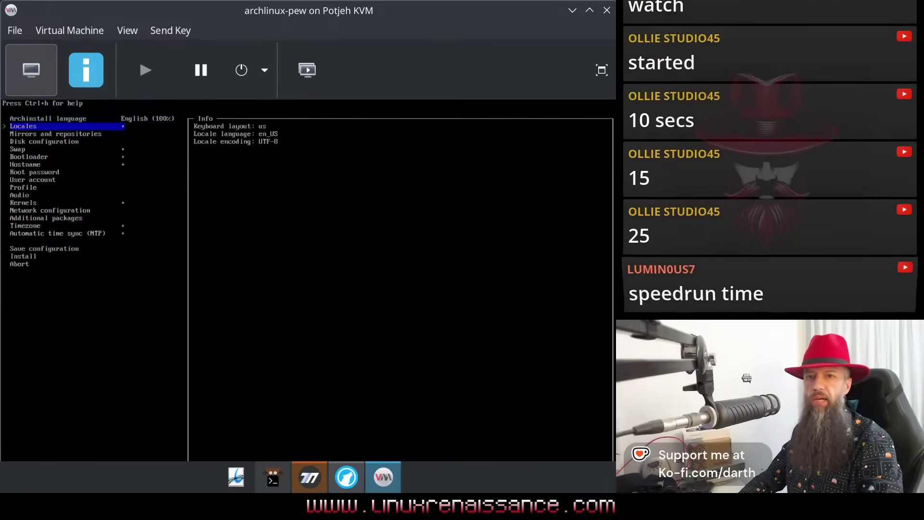
click(55, 134)
key(Return)
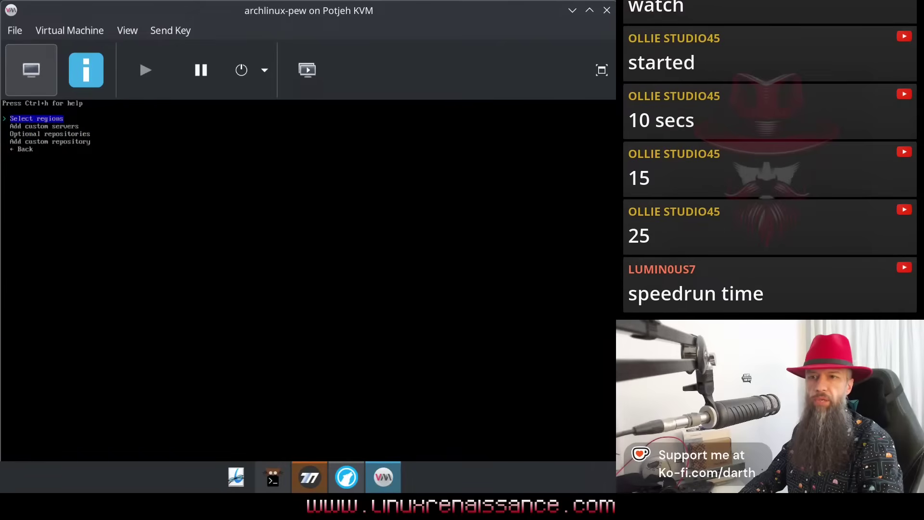
key(Down)
key(Down)
key(Down)
key(Down)
key(Return)
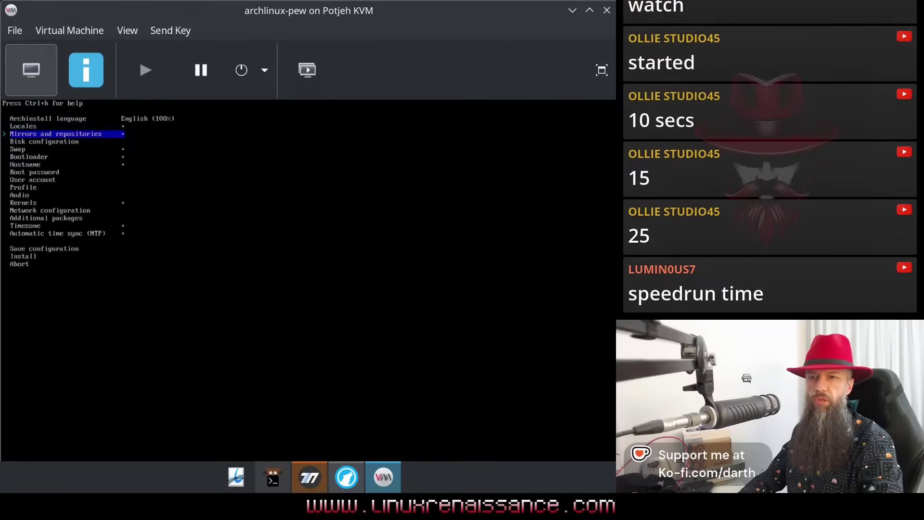
- Use a best-effort layout on the Virtio disk with btrfs, default subvolumes and compression
click(44, 141)
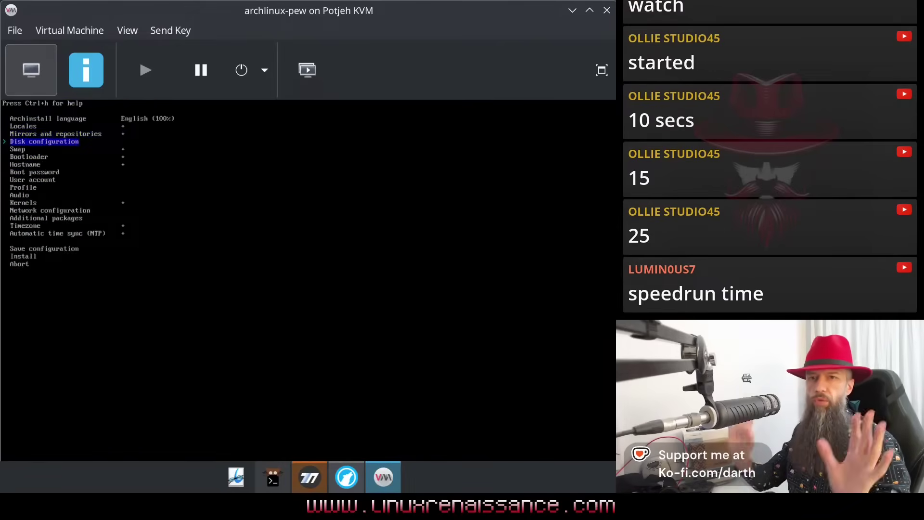
key(Return)
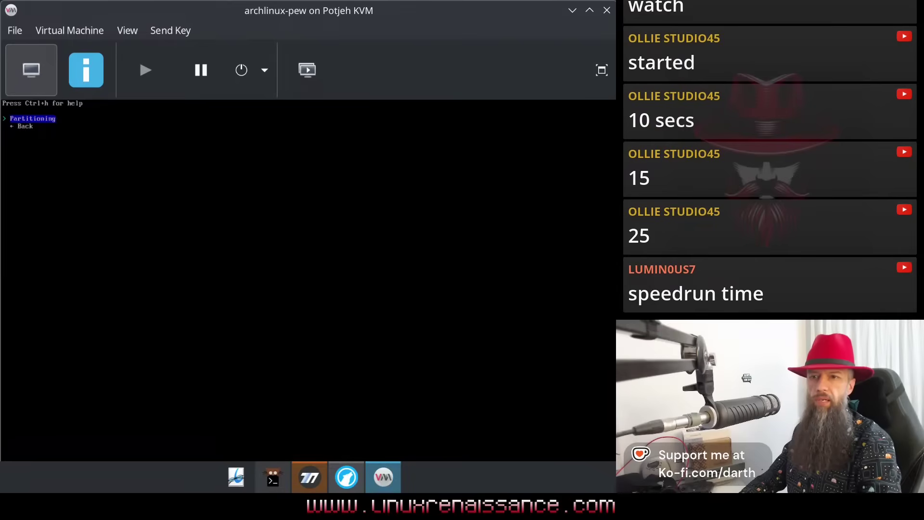
key(Return)
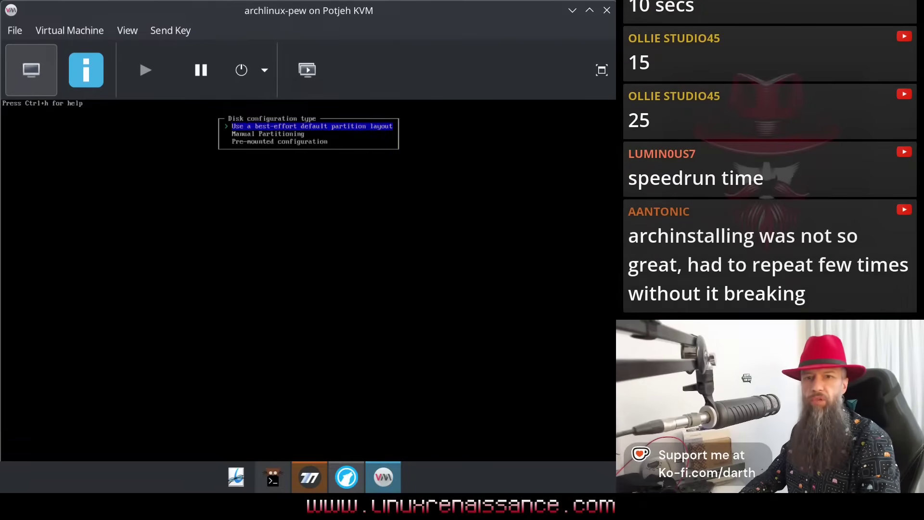
key(Return)
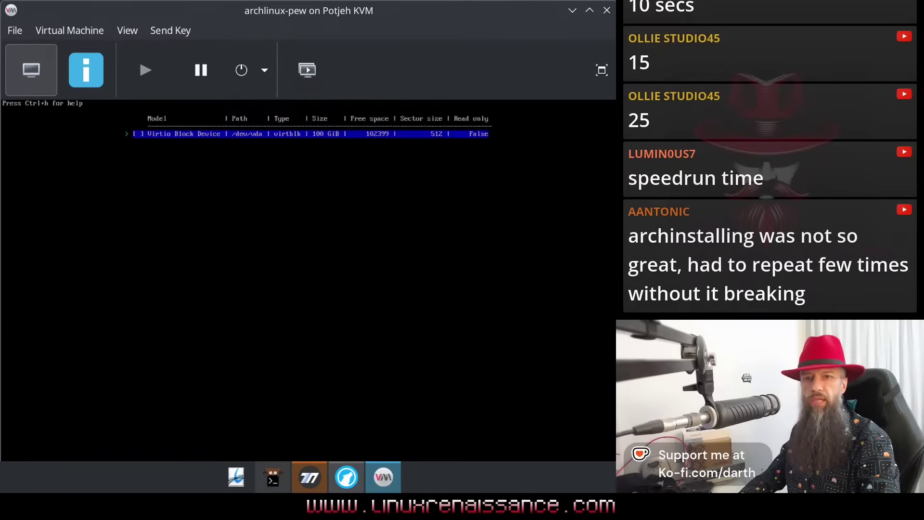
key(space)
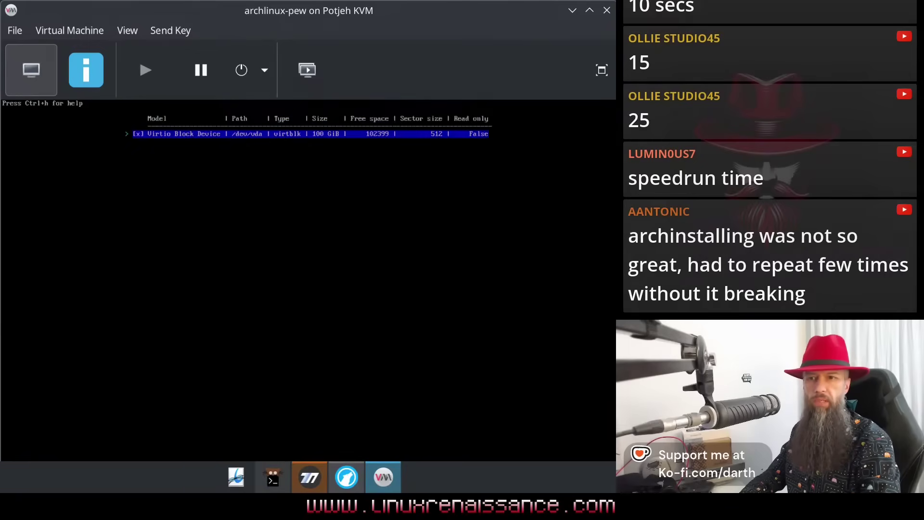
key(Return)
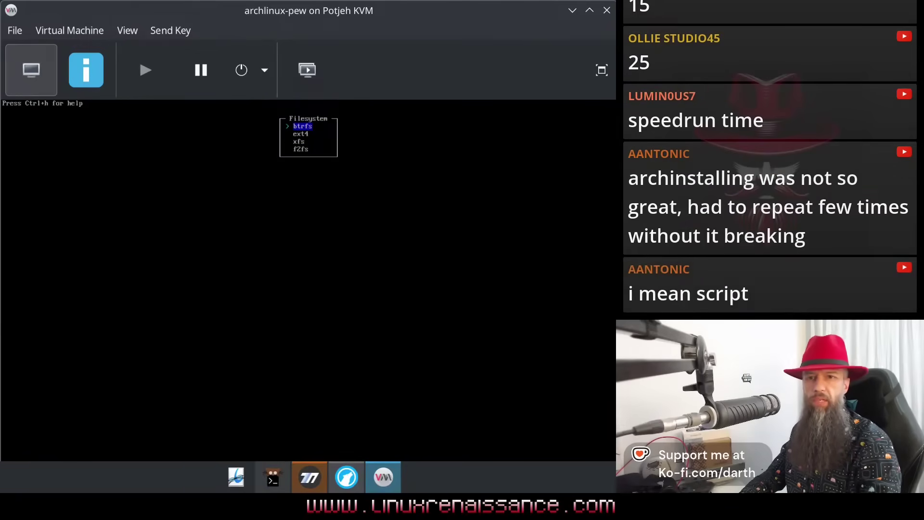
key(Return)
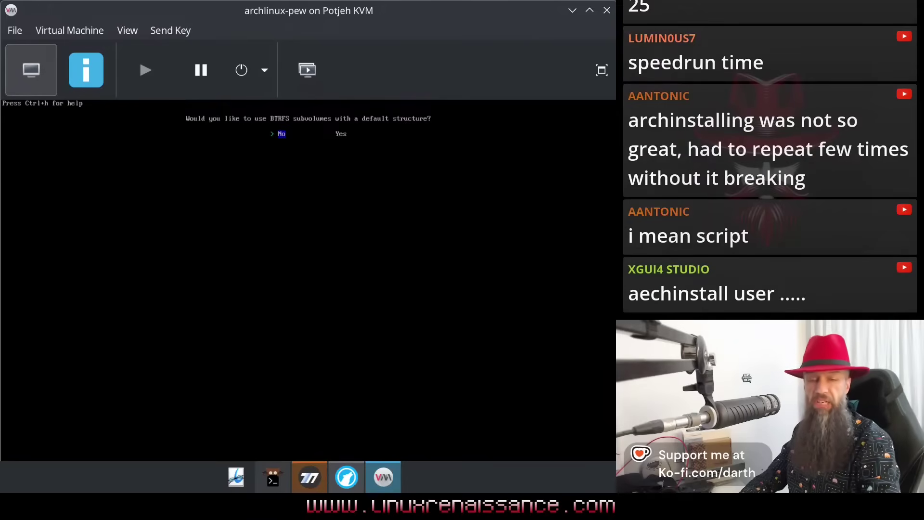
key(Return)
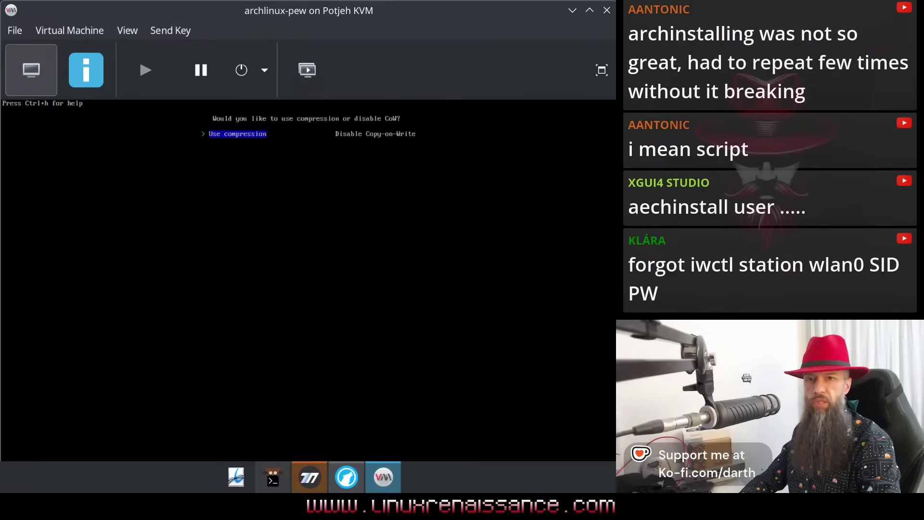
key(Return)
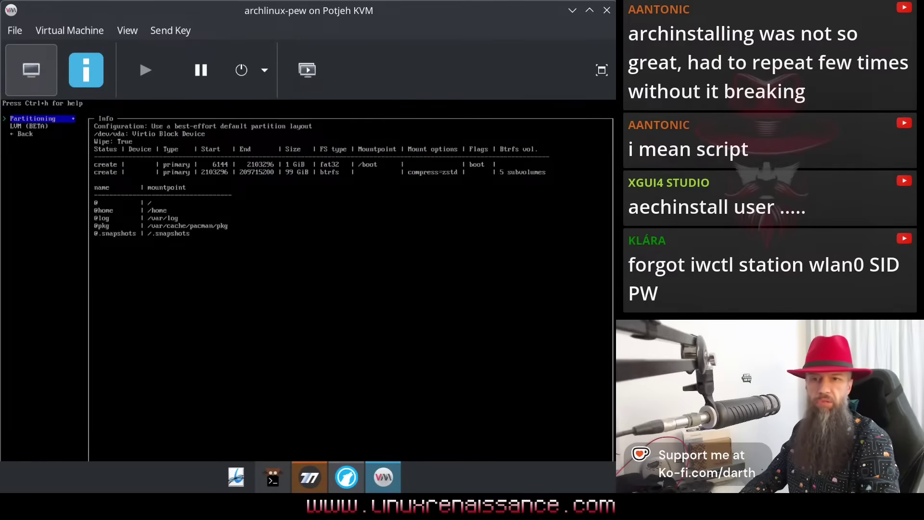
key(Down)
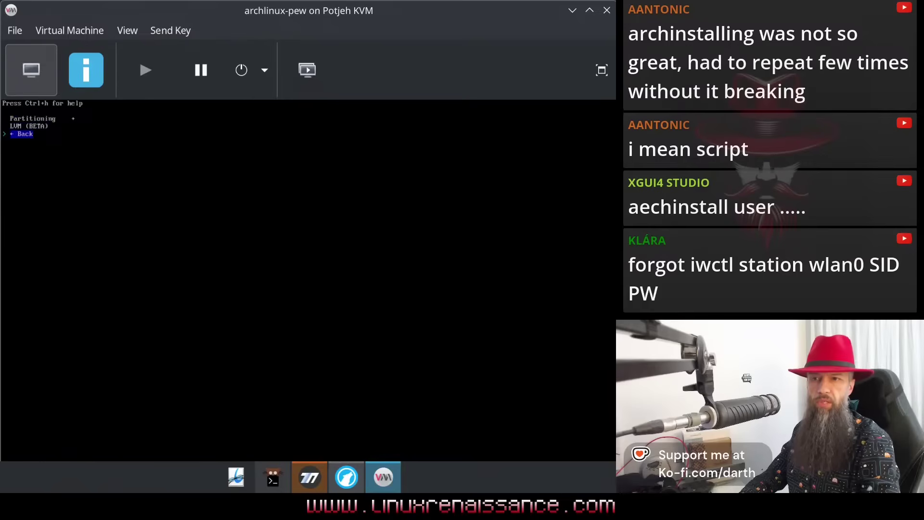
- Set the disk encryption type to LUKS
key(Return)
key(Down)
key(Return)
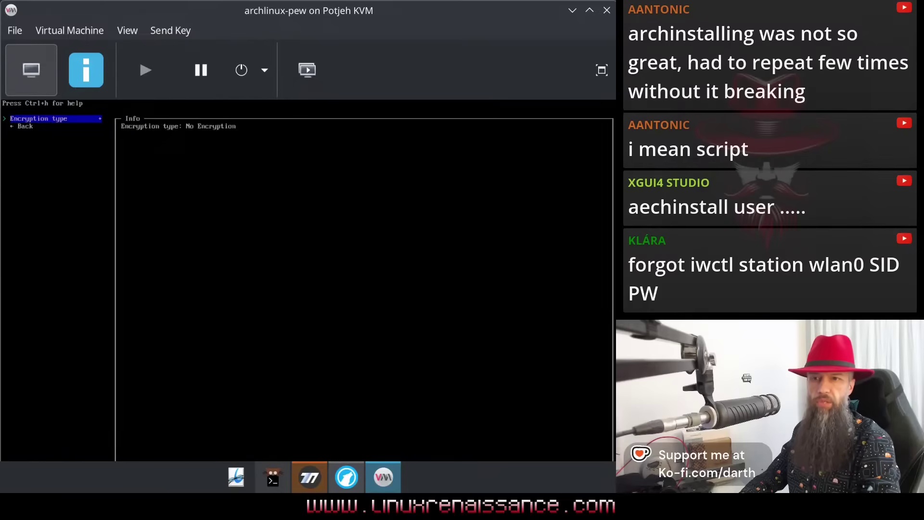
key(Return)
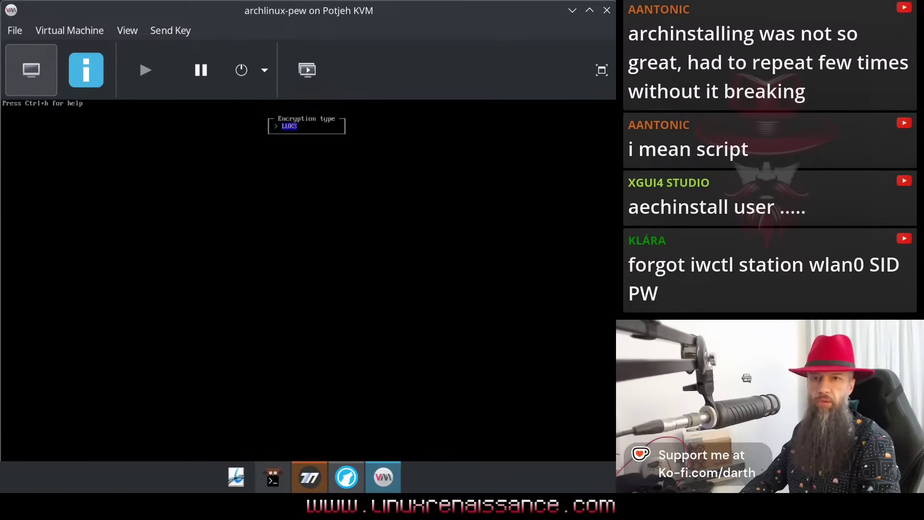
key(Return)
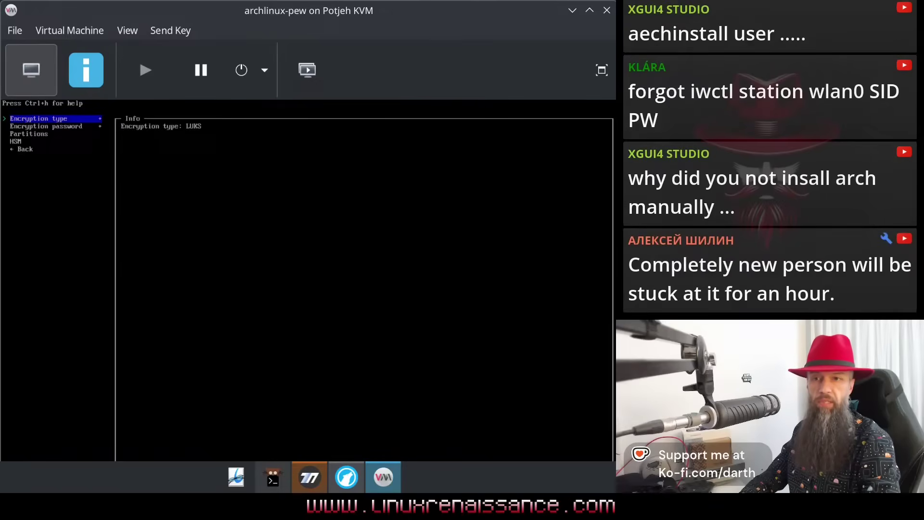
key(Down)
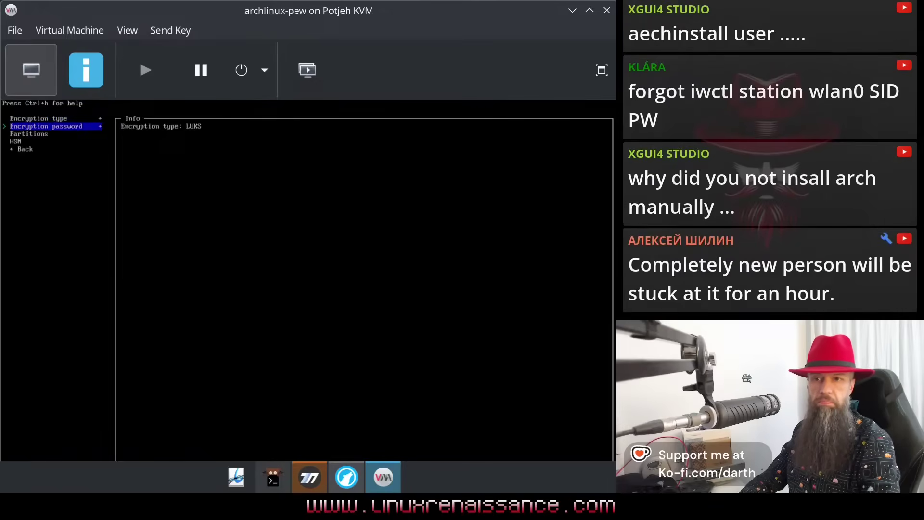
key(Up)
key(Return)
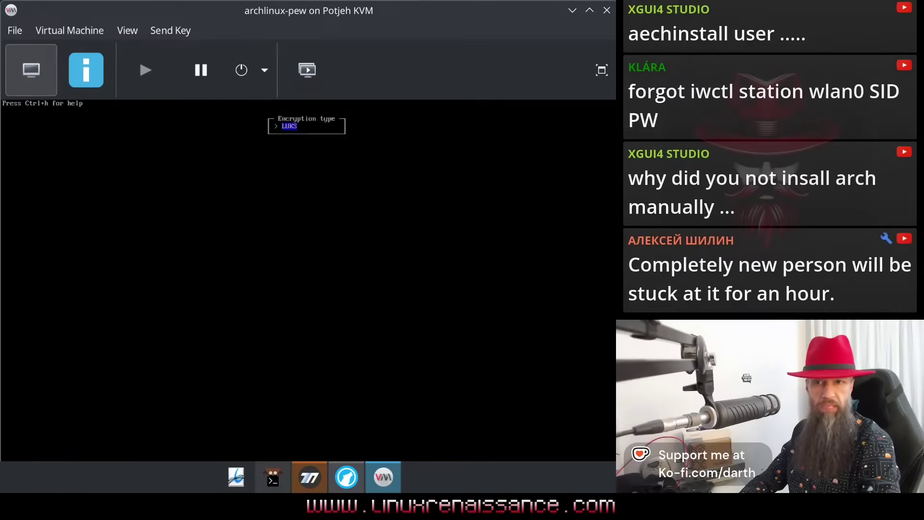
key(Return)
key(Down)
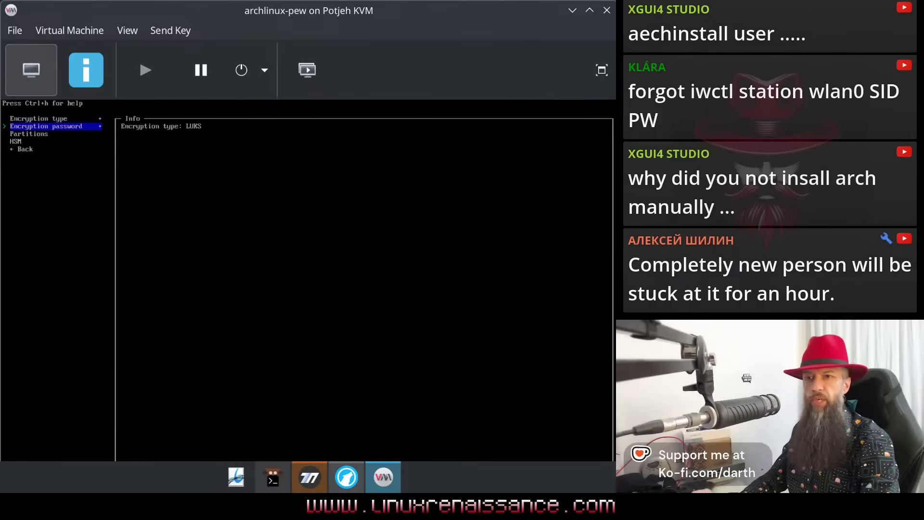
- Return to the main menu and disable swap on zram
key(Down)
key(Down)
key(Down)
key(Return)
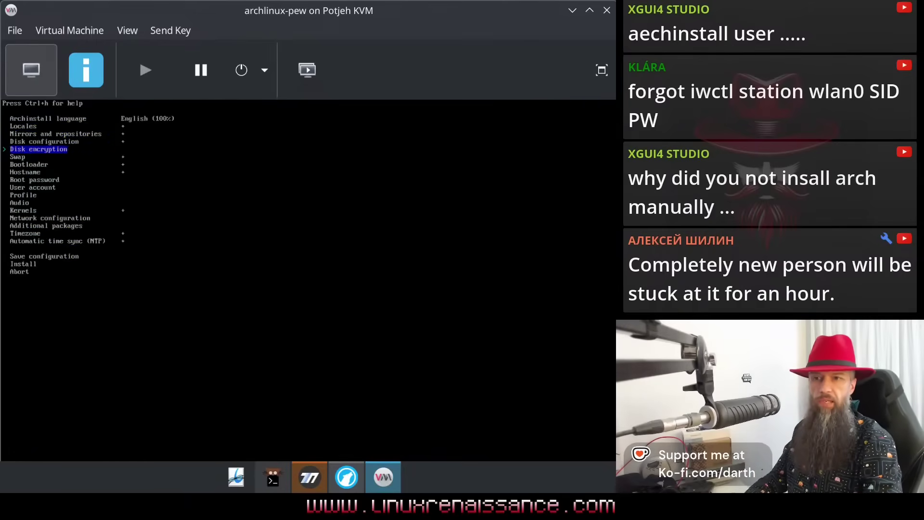
key(Down)
key(Return)
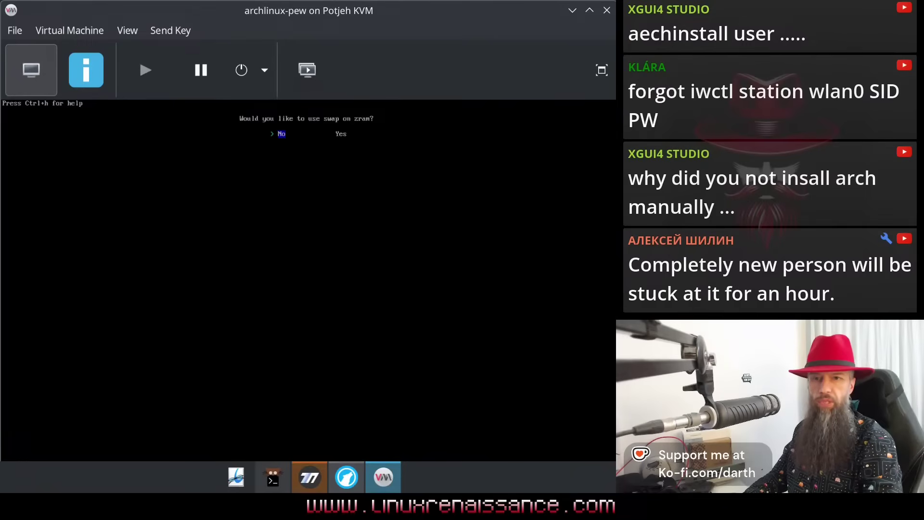
key(Return)
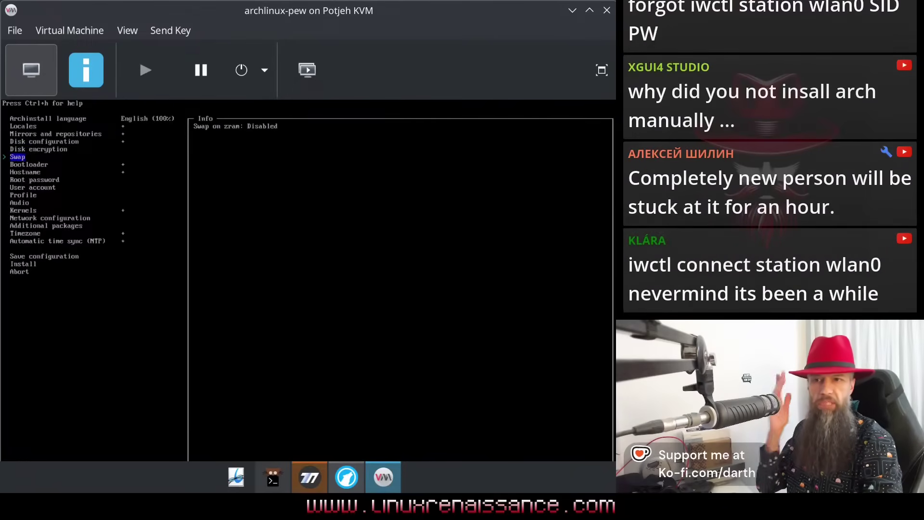
- Keep Grub as bootloader and accept archlinux as the hostname
key(Down)
key(Return)
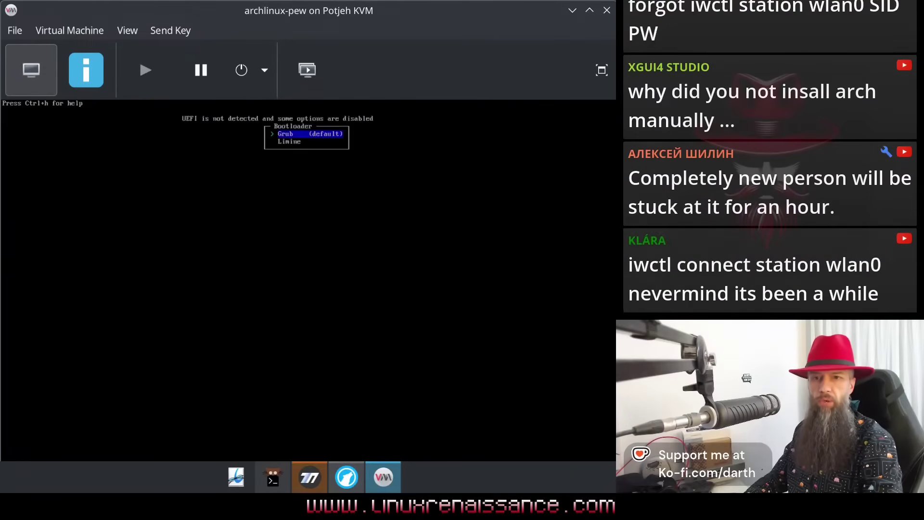
key(Return)
key(Down)
key(Return)
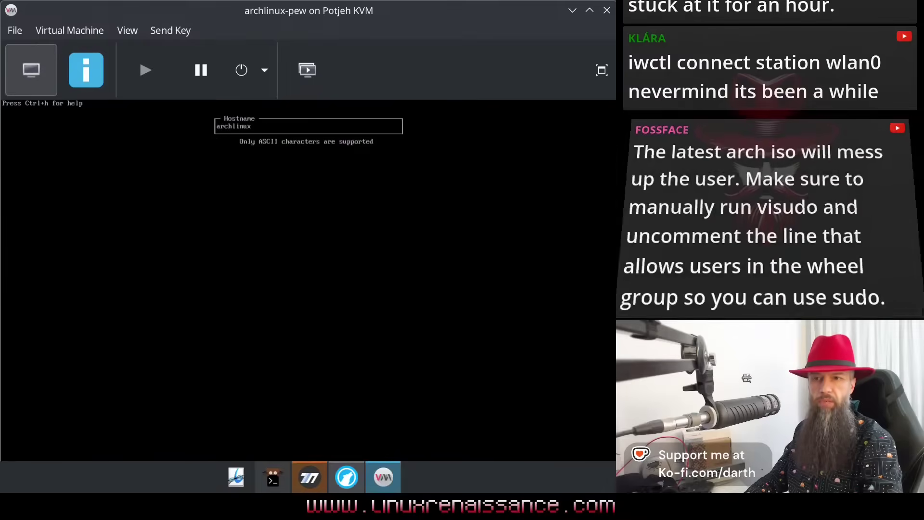
key(Return)
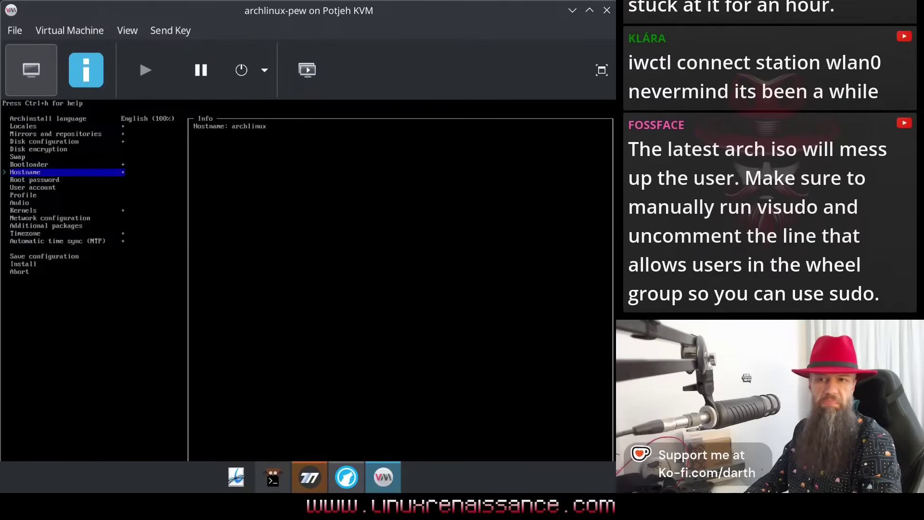
- Set and confirm the root password
key(Down)
key(Return)
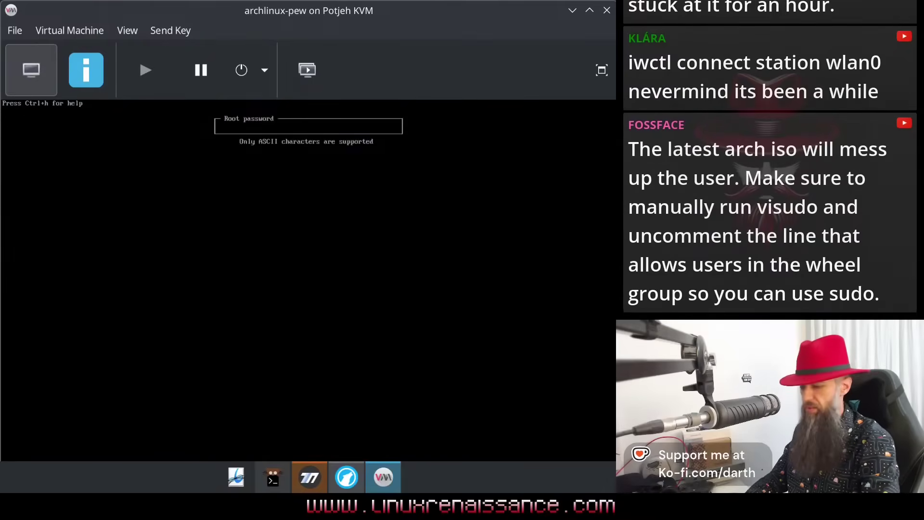
text(*********)
key(Return)
text(**)
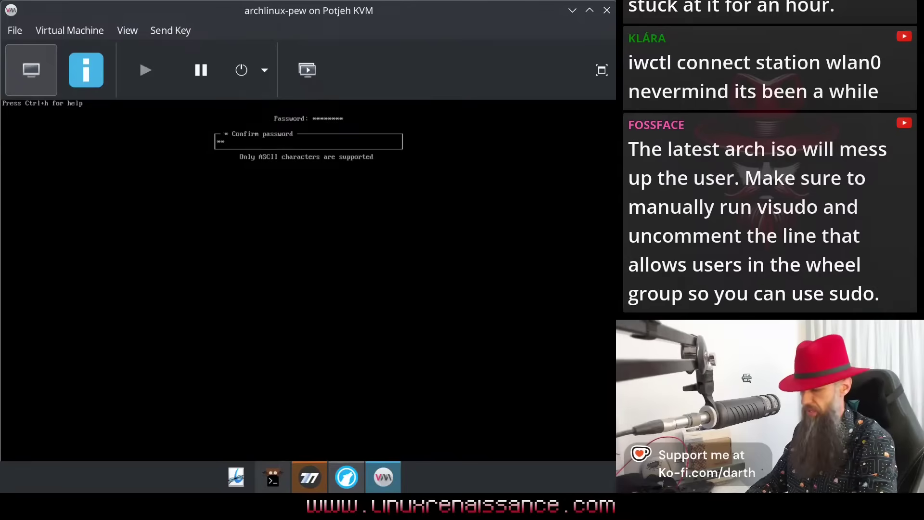
text(*******)
key(Return)
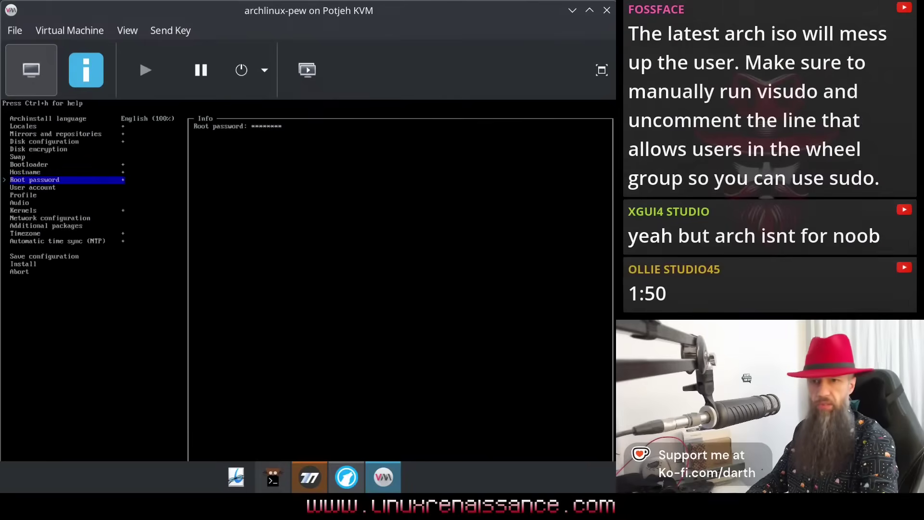
- Add a new user account with a password and sudo rights, then confirm the user list
key(Down)
key(Return)
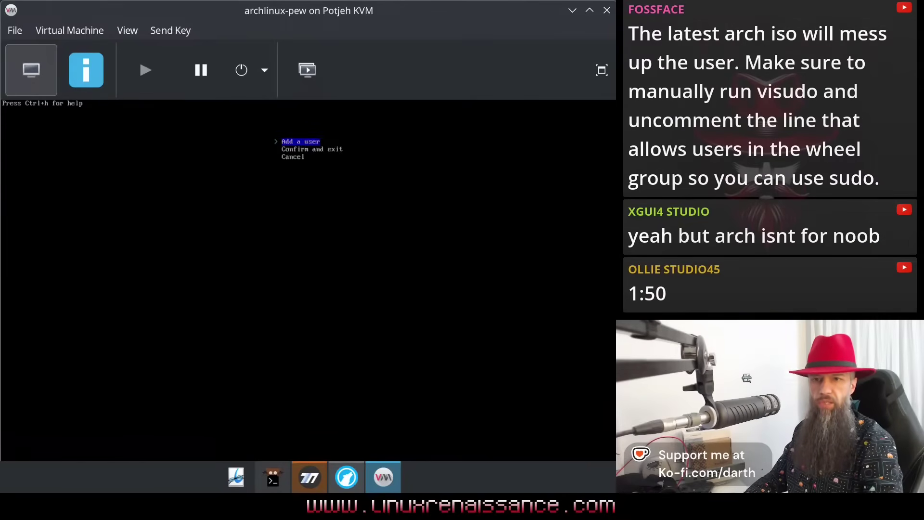
key(Return)
text(dart)
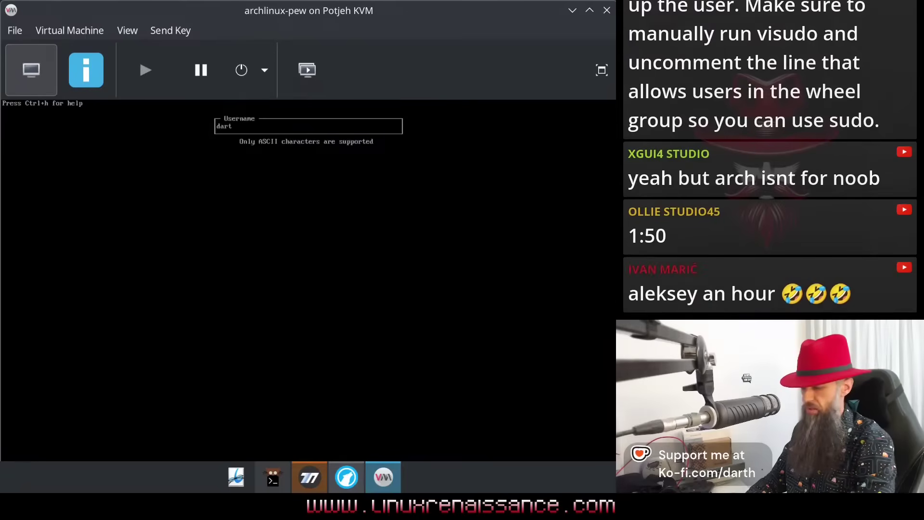
text(h)
key(Return)
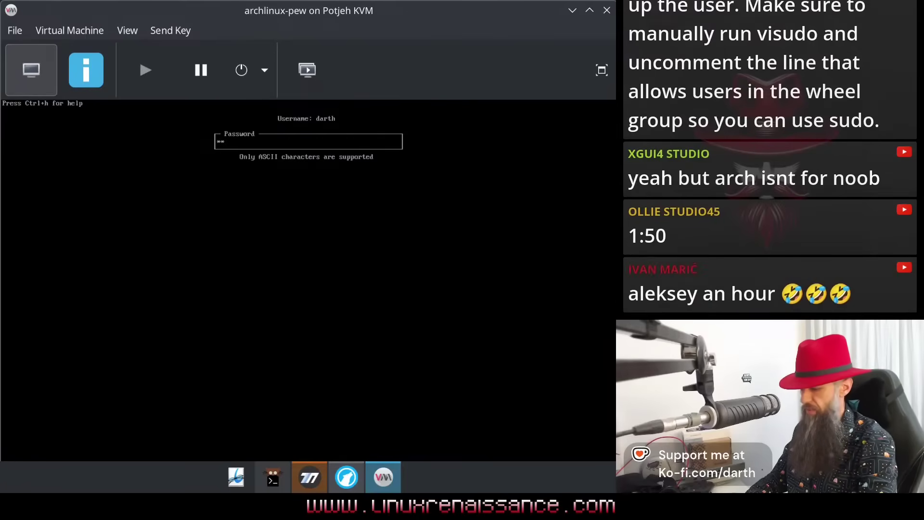
key(Return)
text(********)
key(Return)
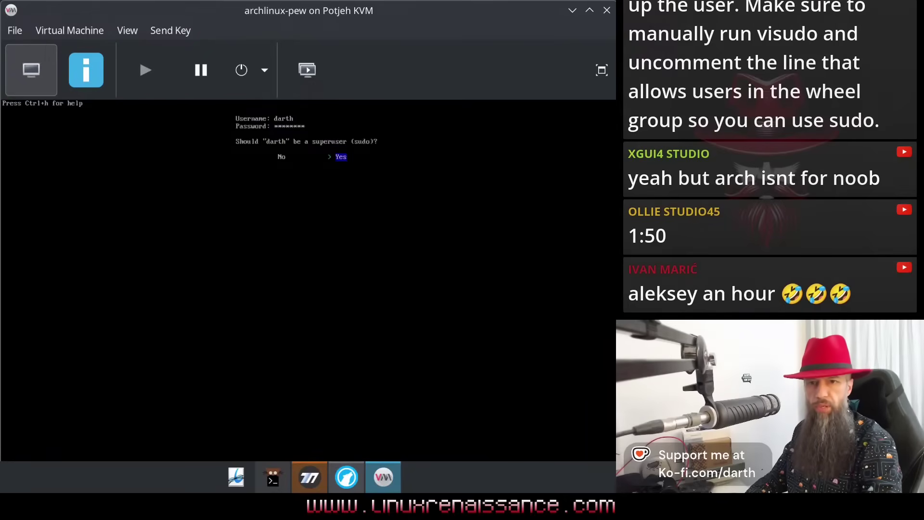
key(Return)
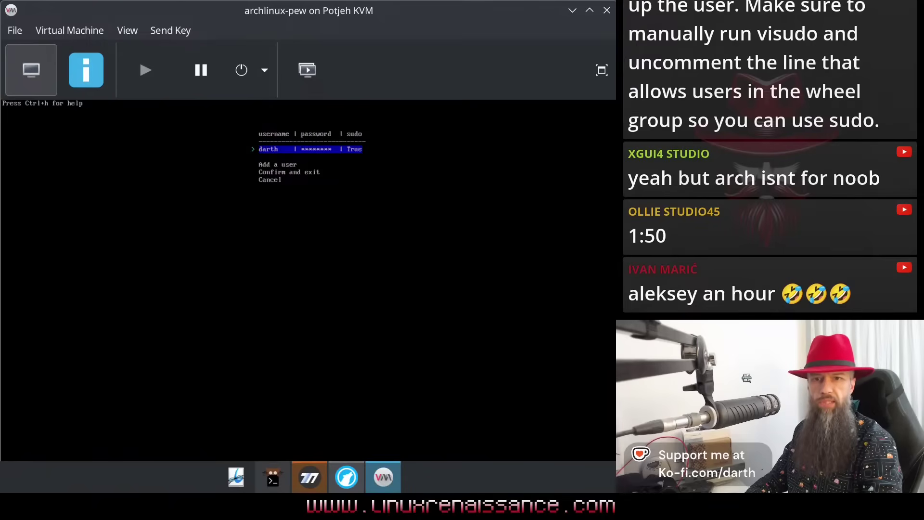
key(Down)
key(Down)
key(Return)
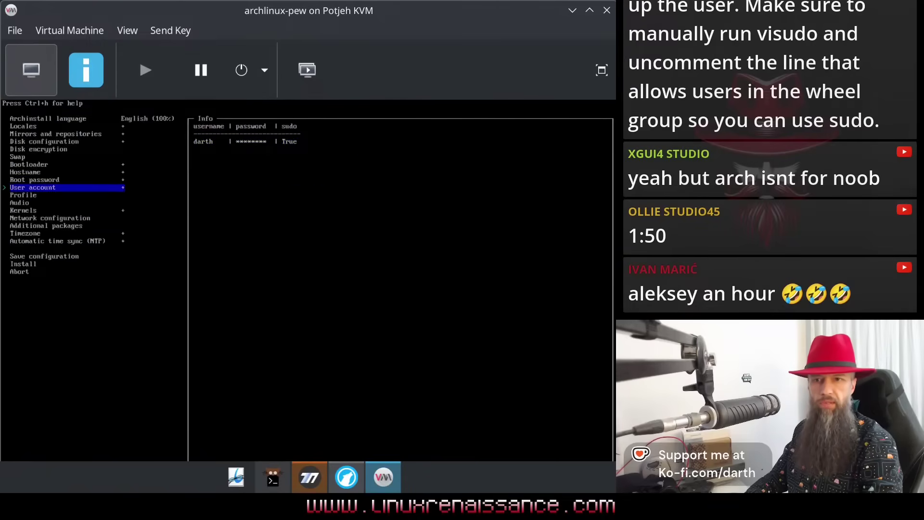
key(Down)
- Pick the Desktop profile type and compare packages from Cinnamon through Hyprland
key(Return)
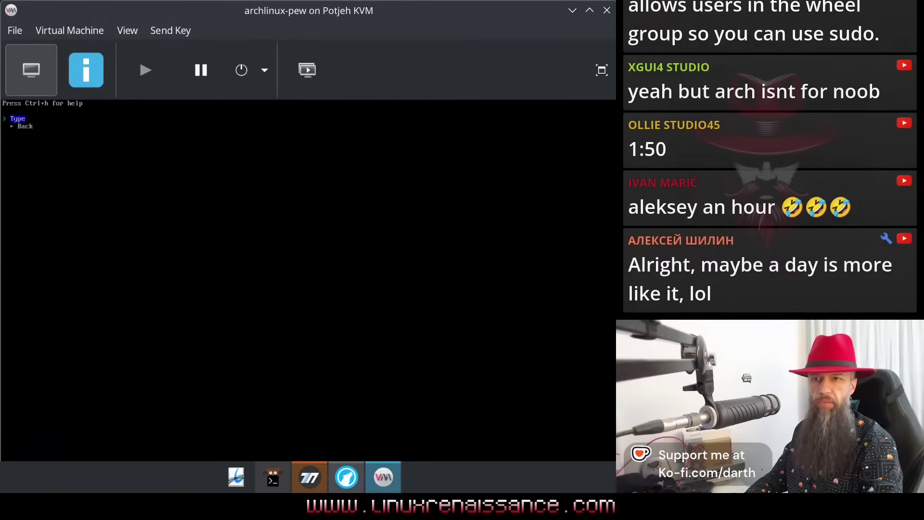
key(Return)
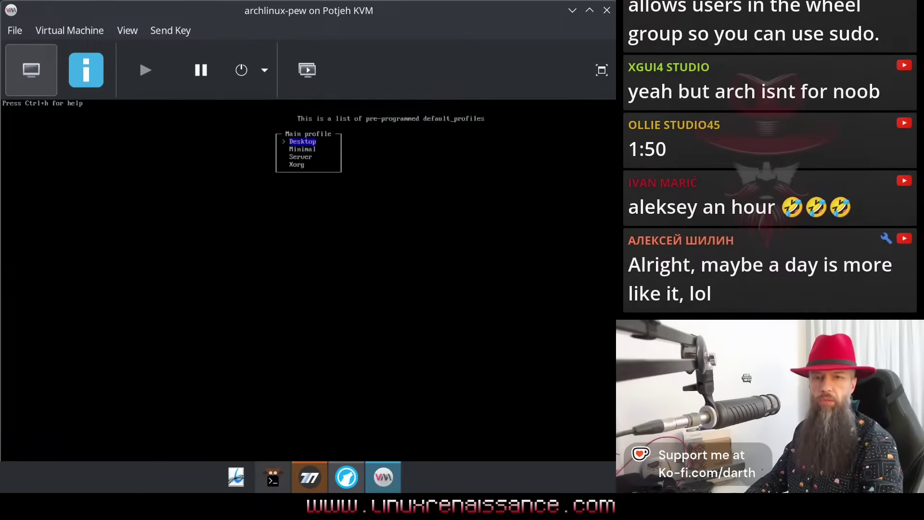
key(Return)
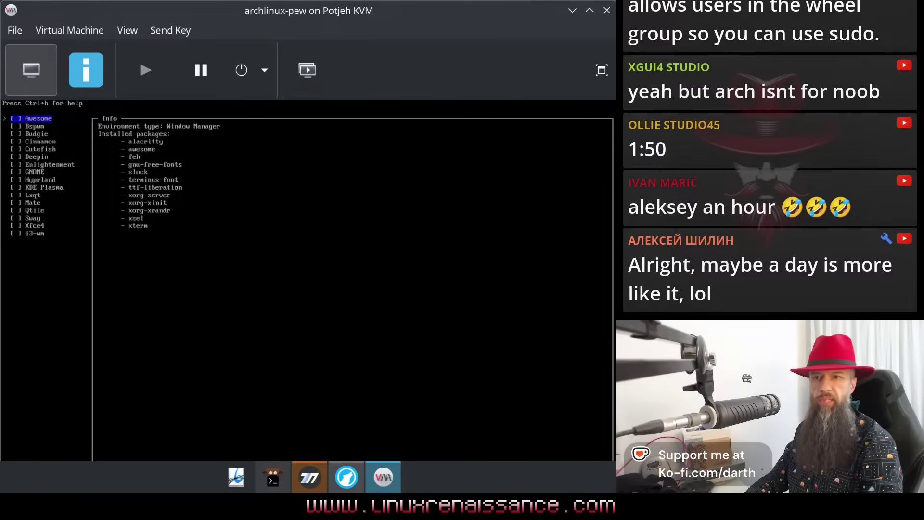
key(Down)
key(Down)
key(Down)
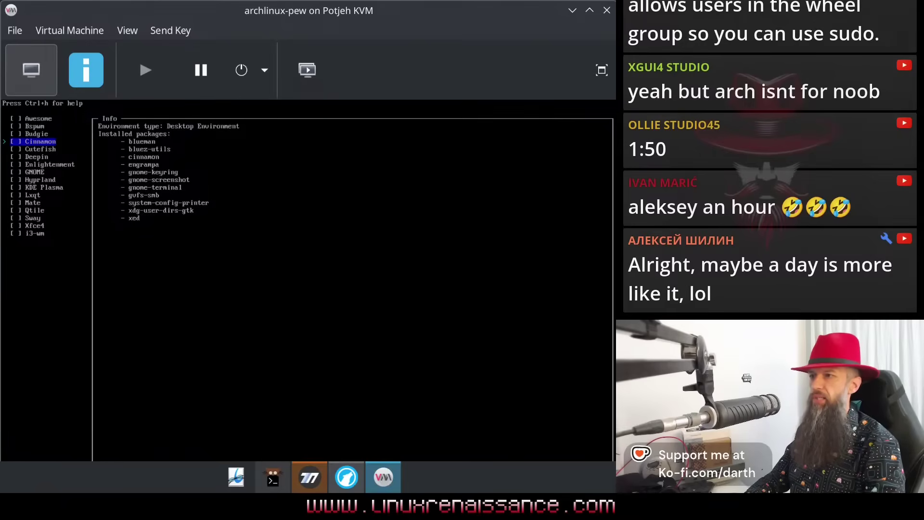
key(Down)
key(Down)
key(Down)
key(Down)
key(Down)
key(Down)
key(Down)
key(Down)
key(Down)
key(Down)
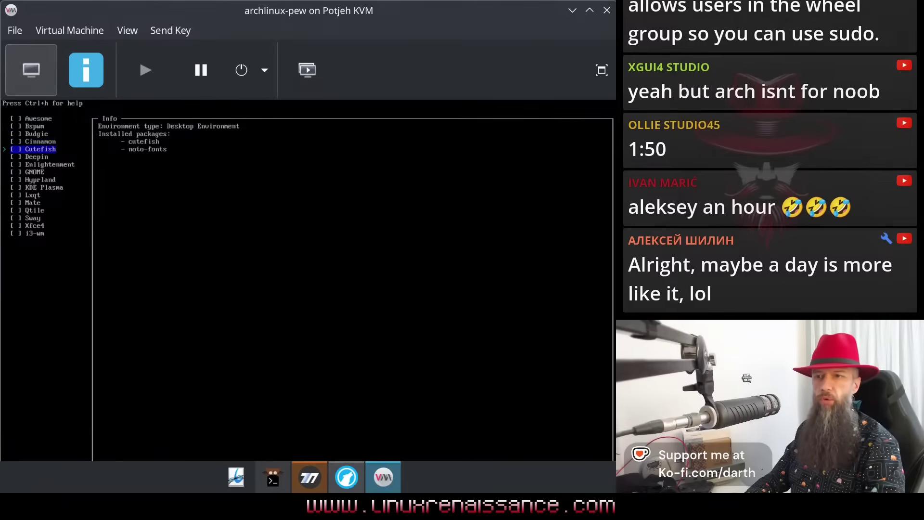
key(Up)
key(Up)
key(Up)
key(Up)
key(Up)
key(Up)
key(Up)
key(Up)
key(Up)
key(Up)
key(Up)
key(Up)
key(Up)
key(Up)
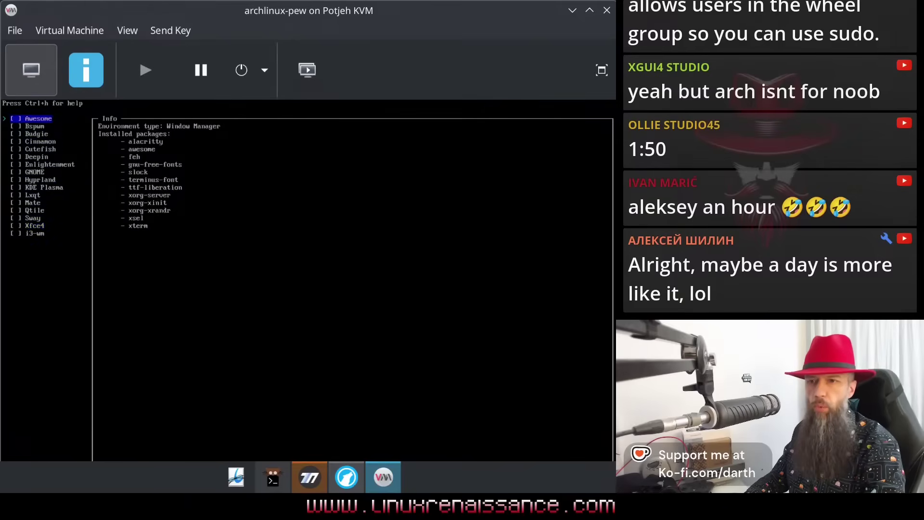
key(Down)
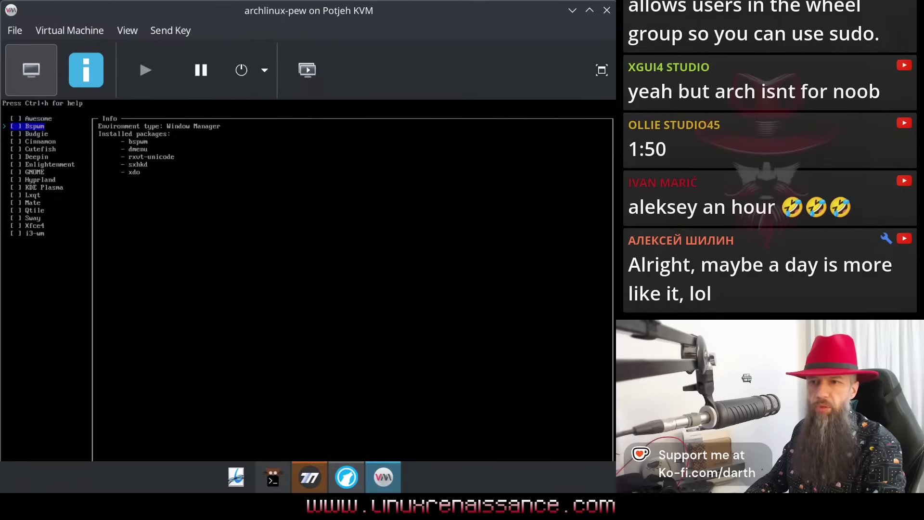
key(Down)
key(Down)
key(Down)
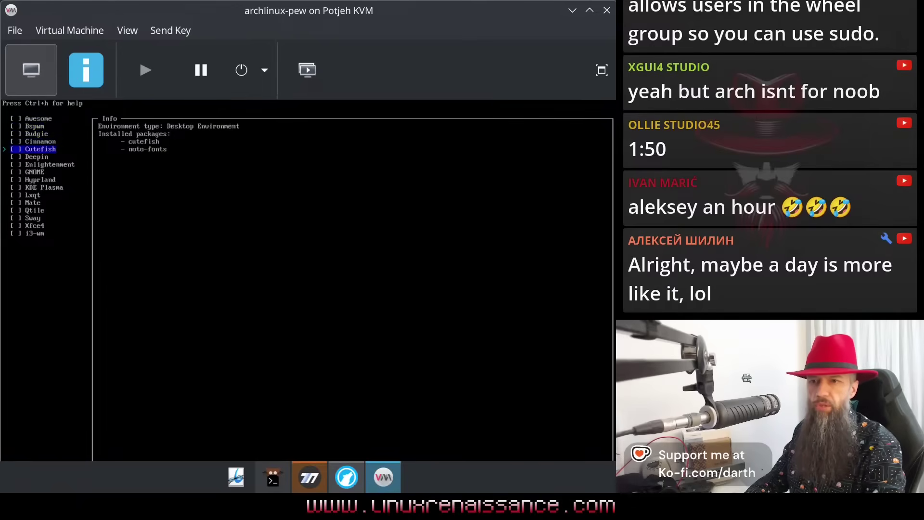
key(Down)
key(Down)
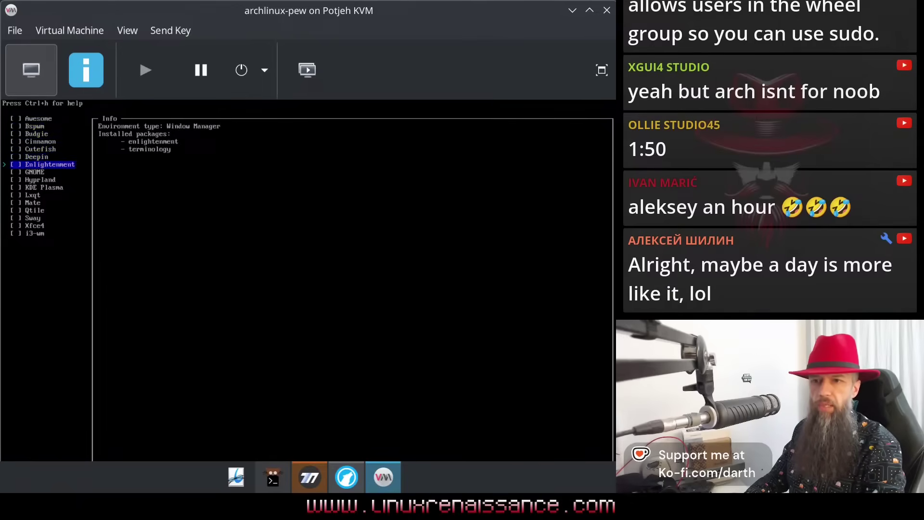
key(Down)
key(Down)
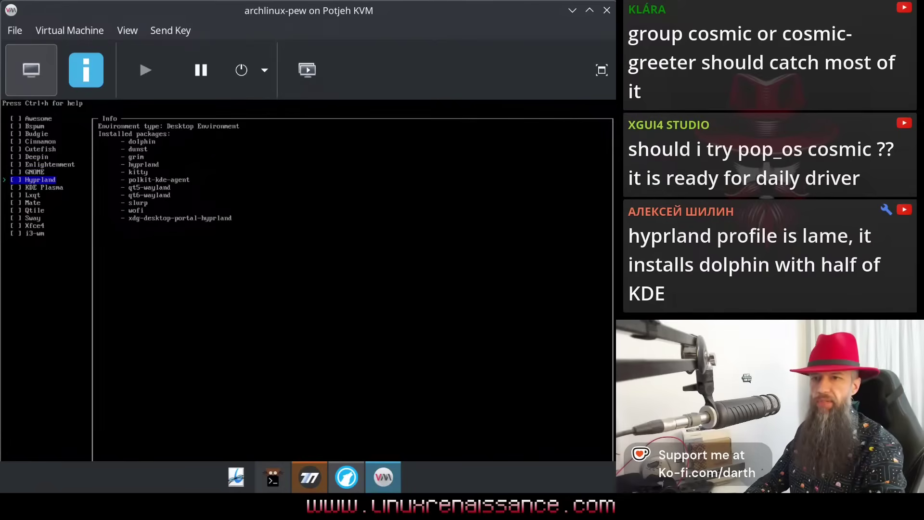
- Check Xfce4 as the desktop environment and verify the selection
key(Up)
key(Down)
key(Down)
key(Down)
key(Down)
key(Down)
key(Down)
key(space)
key(Down)
key(space)
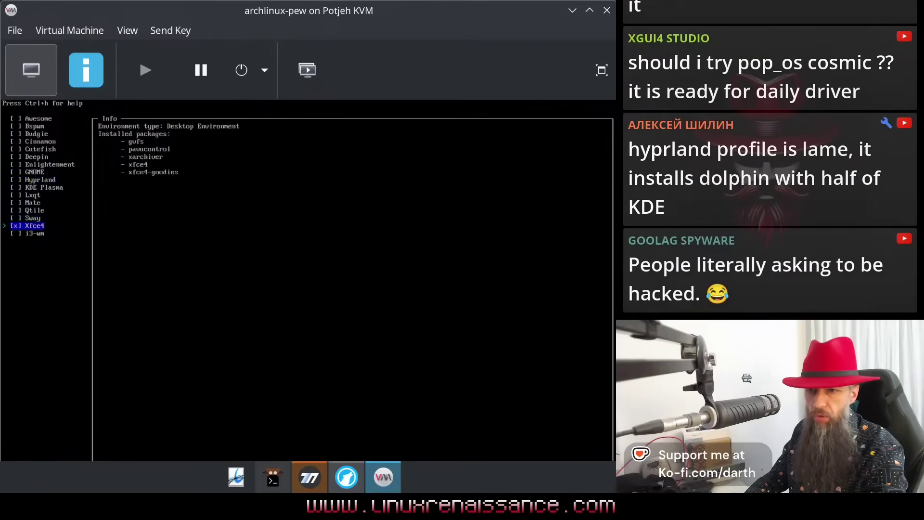
key(Return)
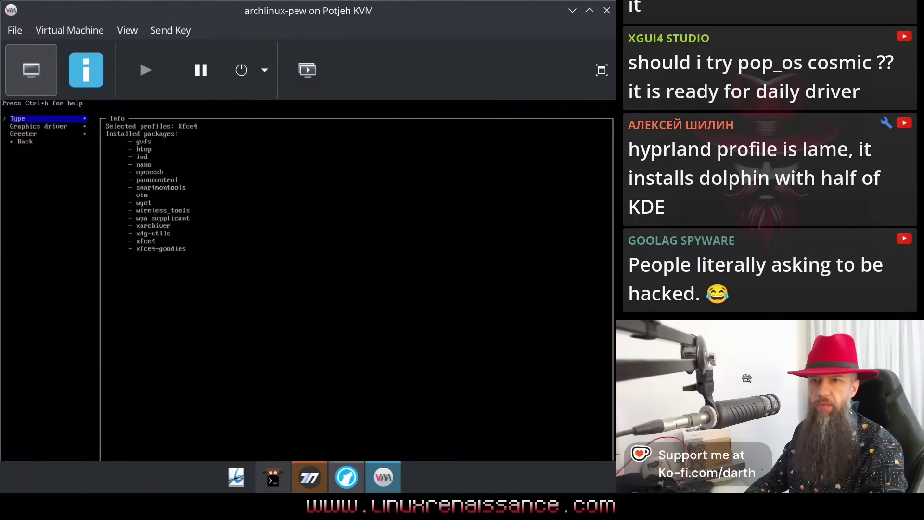
key(Return)
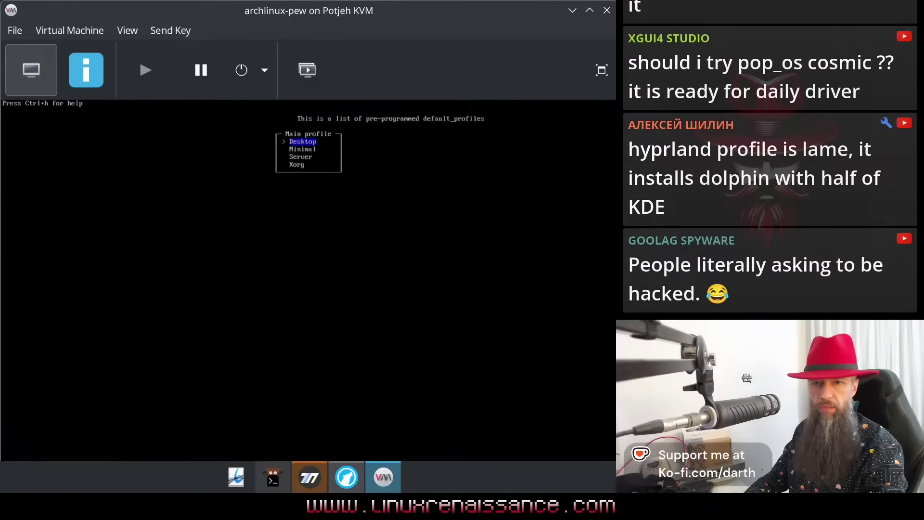
key(Return)
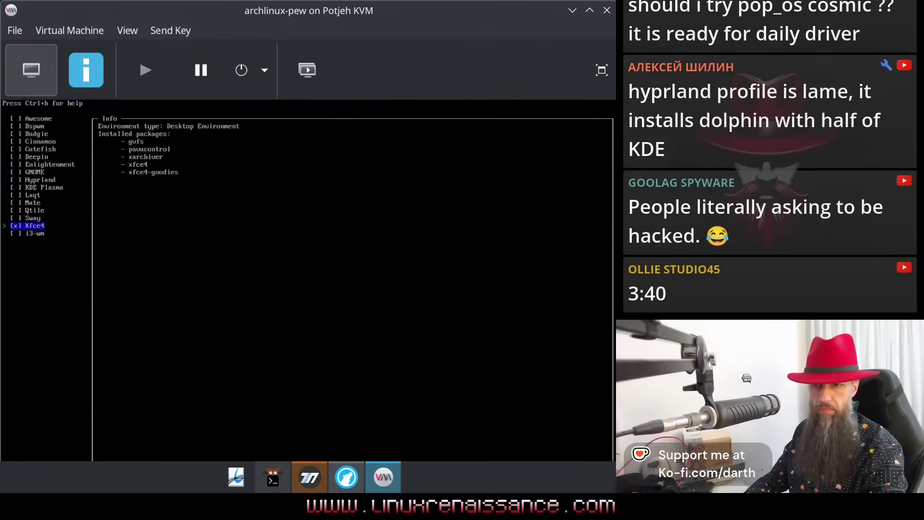
key(Return)
- Choose the All open-source graphics driver, review the lightdm-gtk-greeter, and return to the main menu
key(Down)
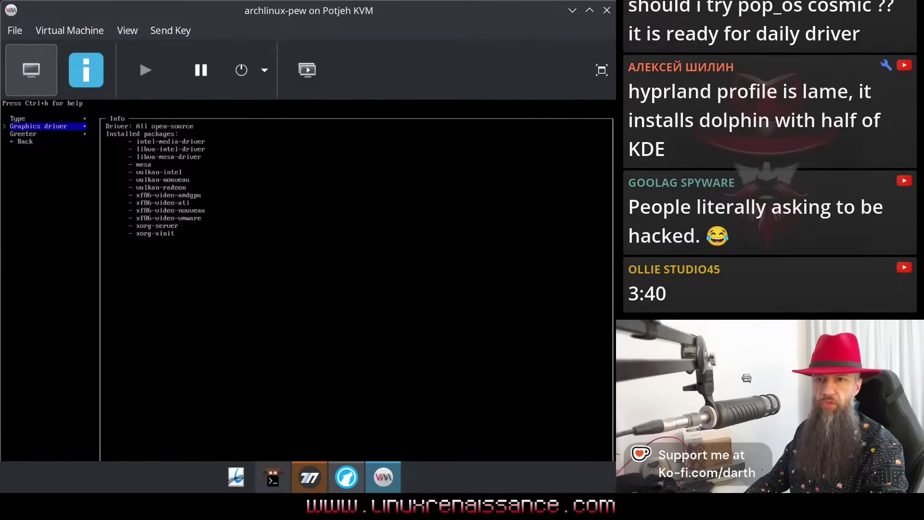
key(Return)
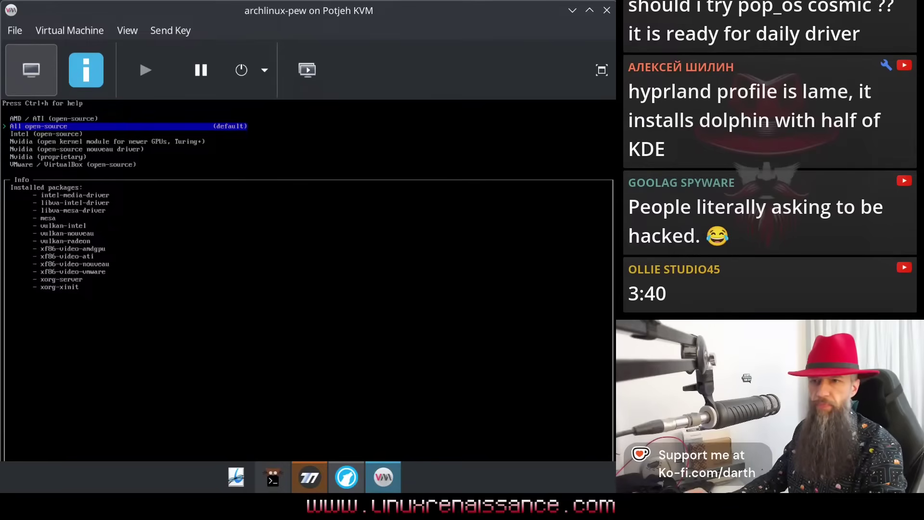
key(Return)
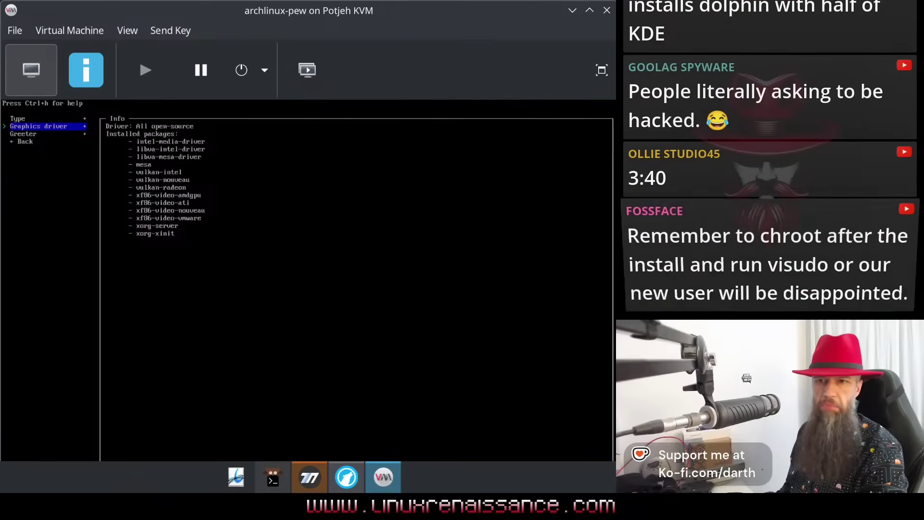
key(Down)
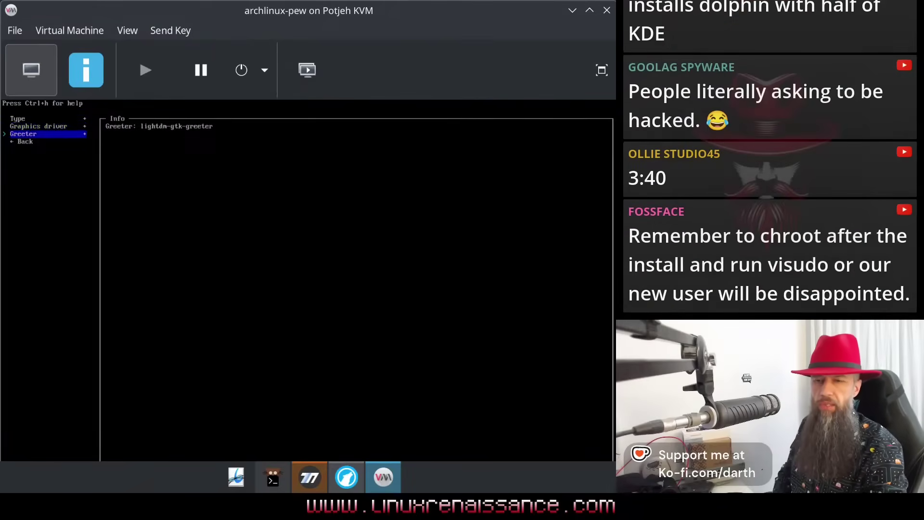
key(Down)
key(Return)
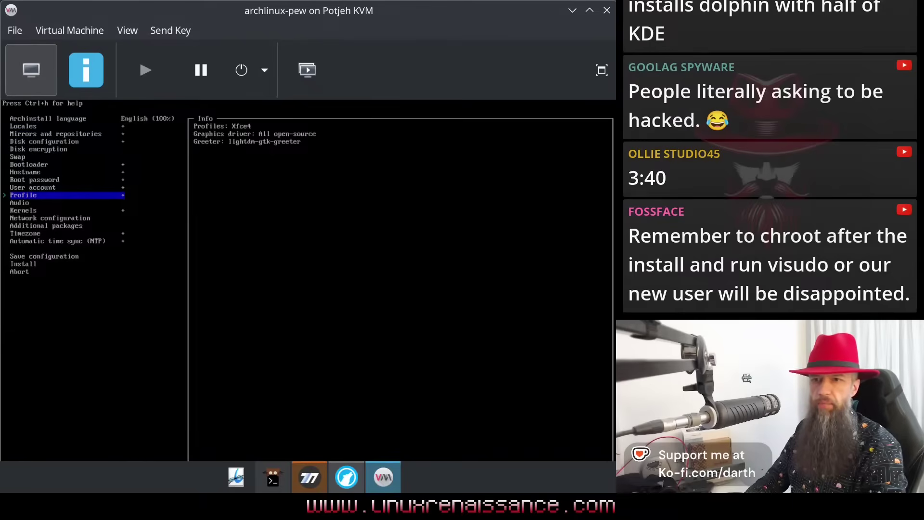
- Set the audio server to pipewire and keep the linux kernel
key(Down)
key(Return)
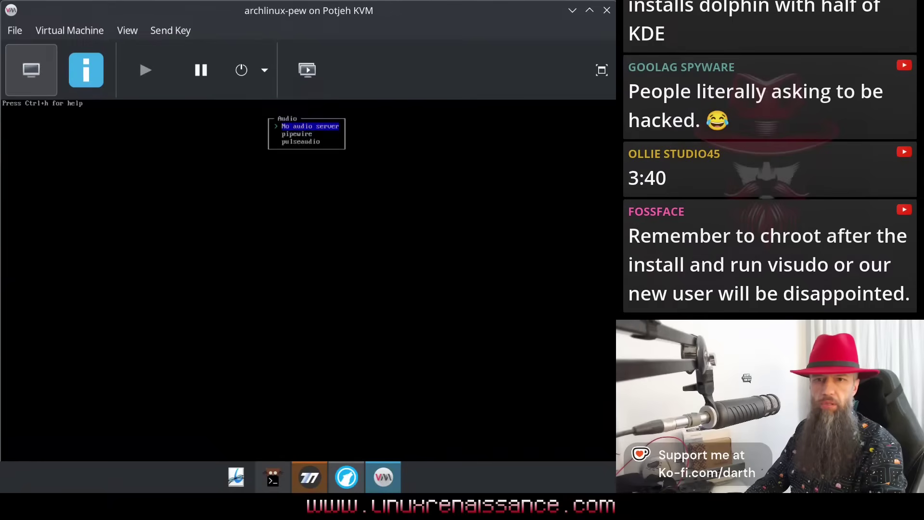
key(Down)
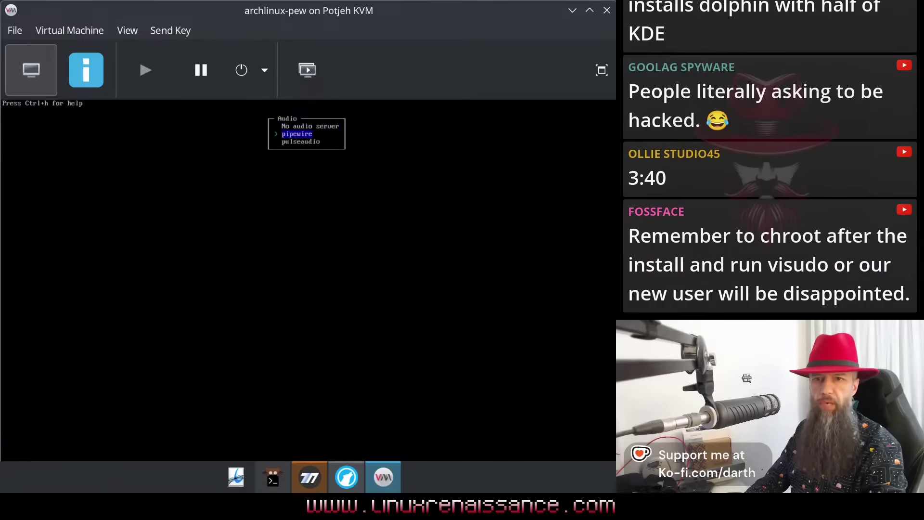
key(Return)
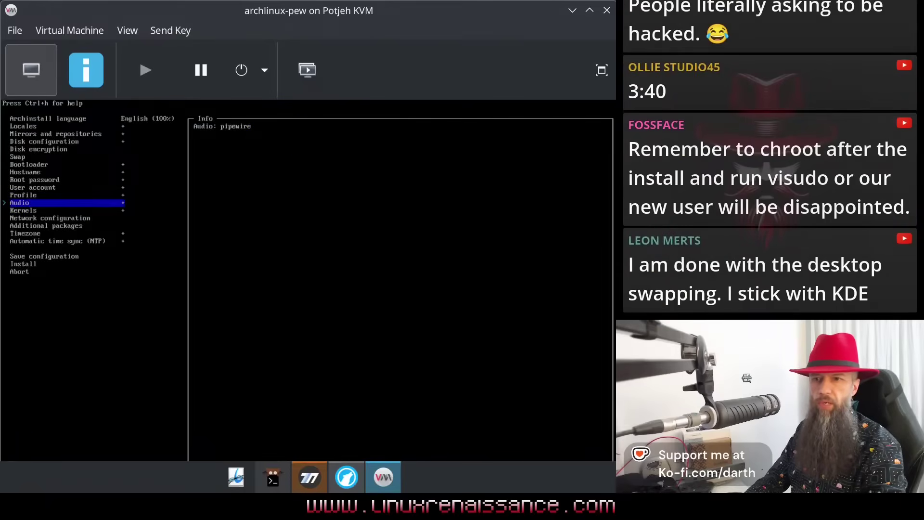
key(Down)
key(Return)
key(Return)
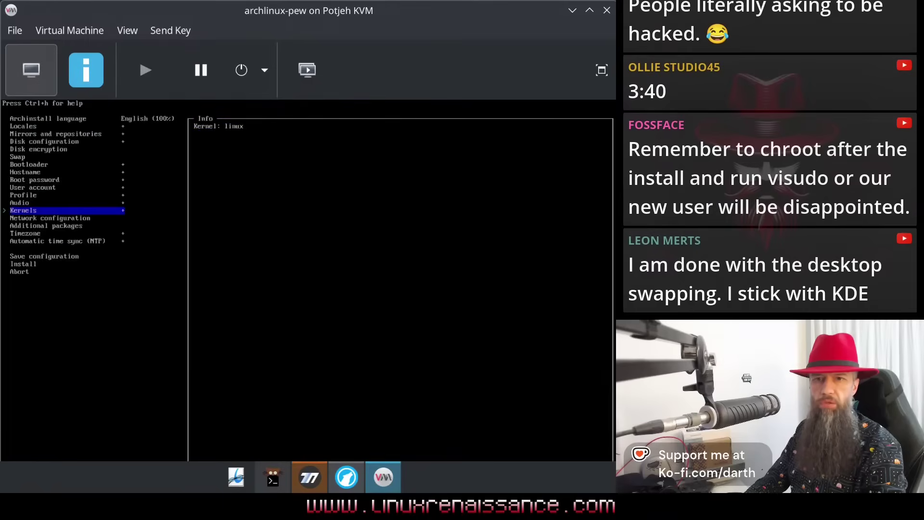
key(Down)
key(Return)
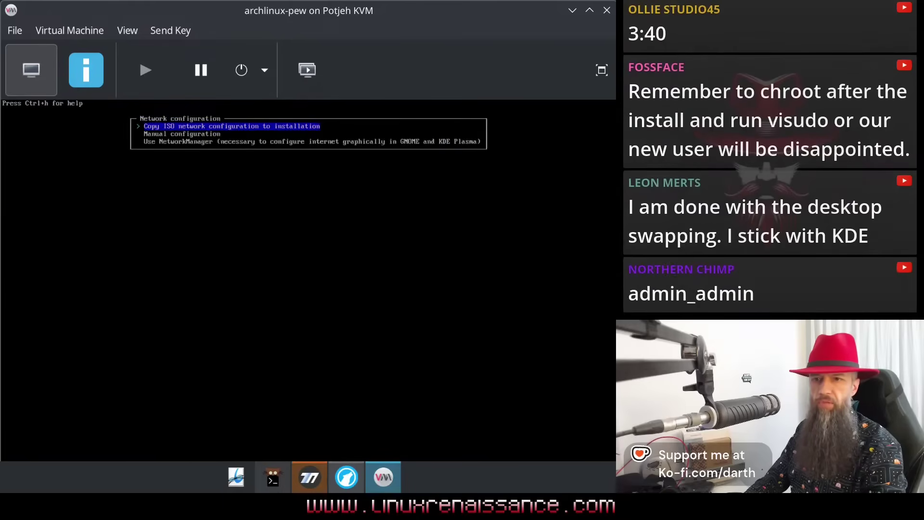
- Set network configuration to use NetworkManager
key(Down)
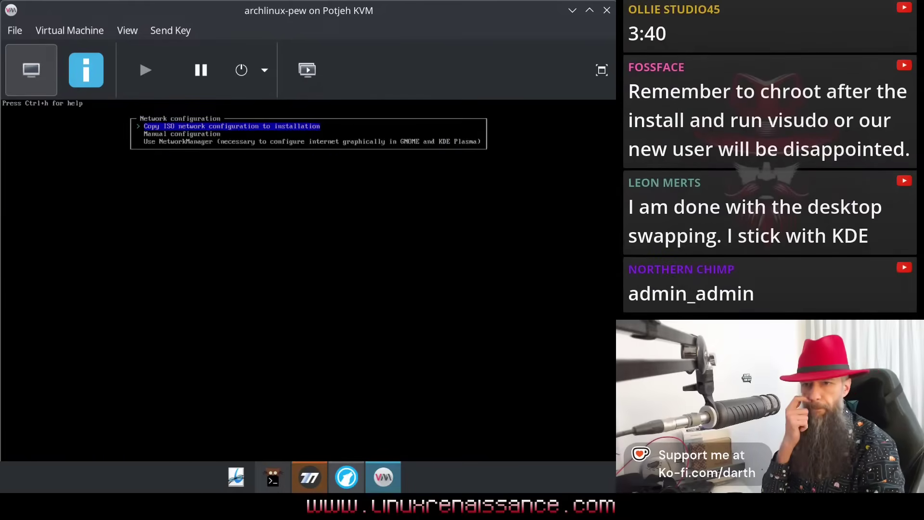
key(Down)
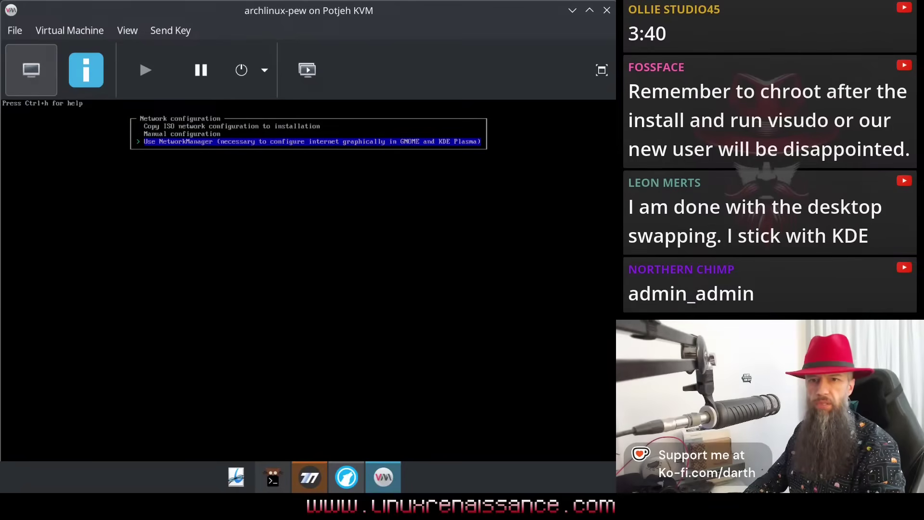
key(Return)
key(Down)
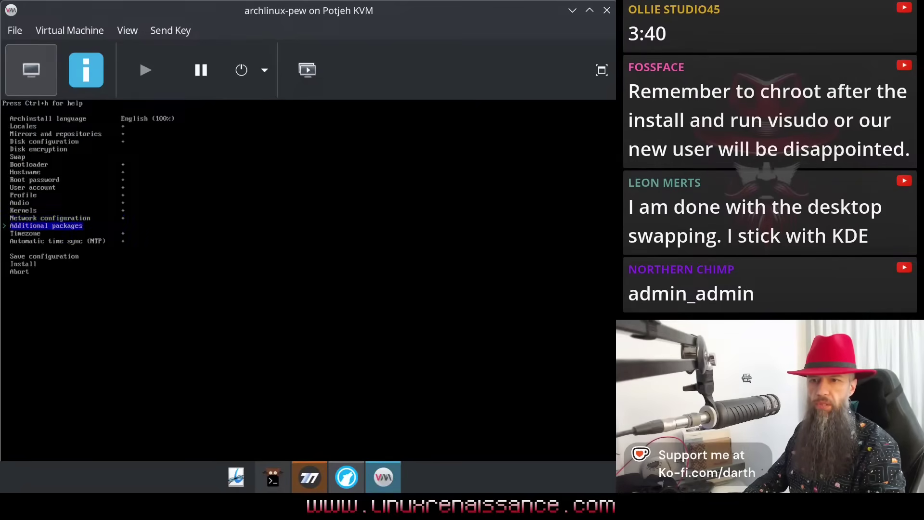
- Change network configuration to 'Copy ISO network configuration to installation'
key(Up)
key(Return)
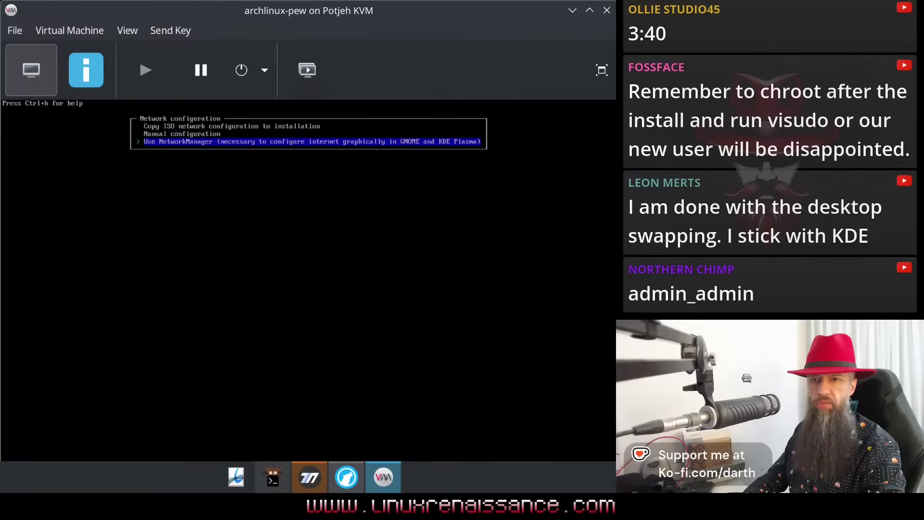
key(Up)
key(Up)
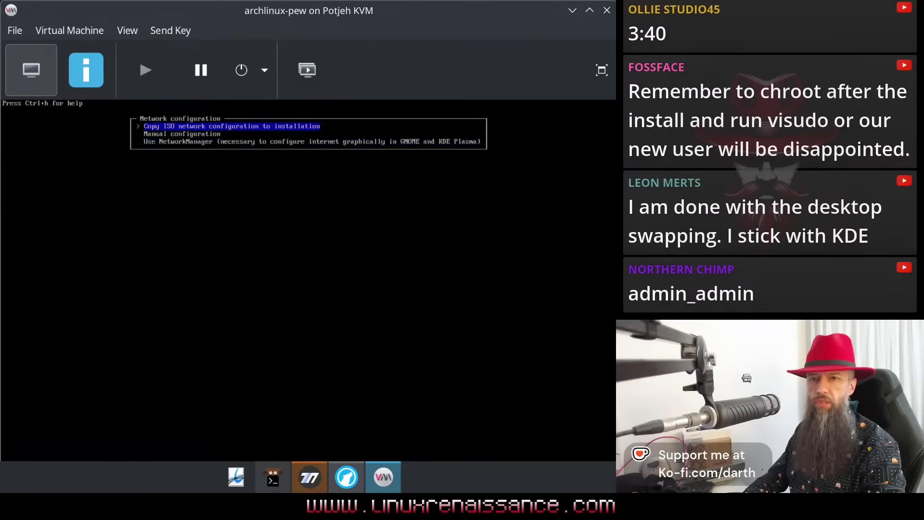
key(Down)
key(Down)
key(Up)
key(Up)
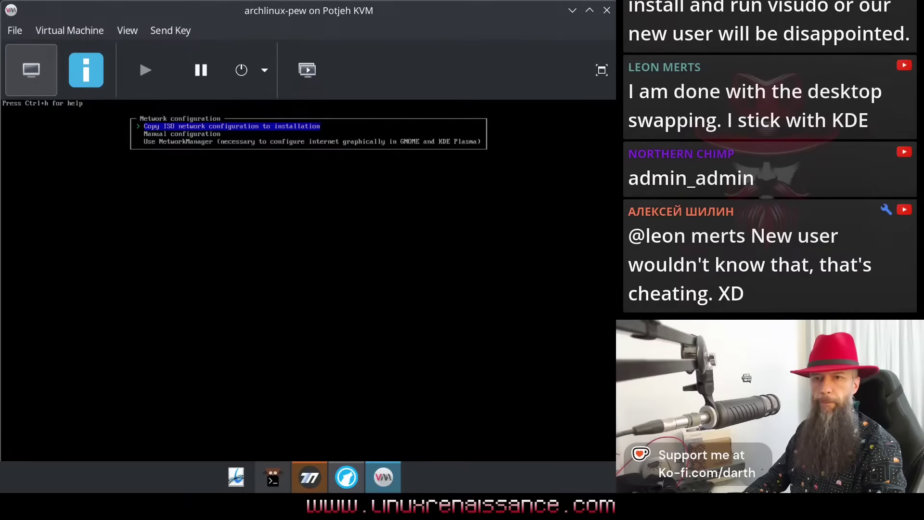
key(Down)
key(Down)
key(Up)
key(Up)
key(Down)
key(Down)
key(Up)
key(Up)
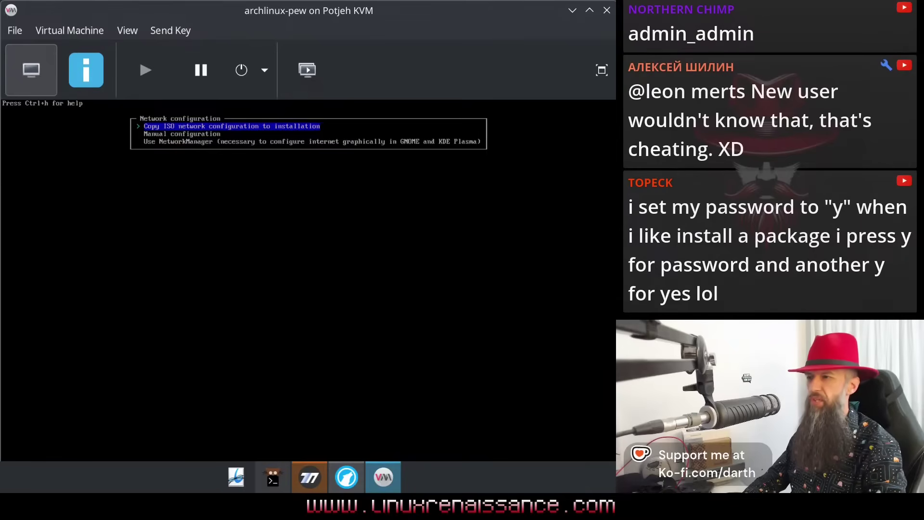
key(Down)
key(Down)
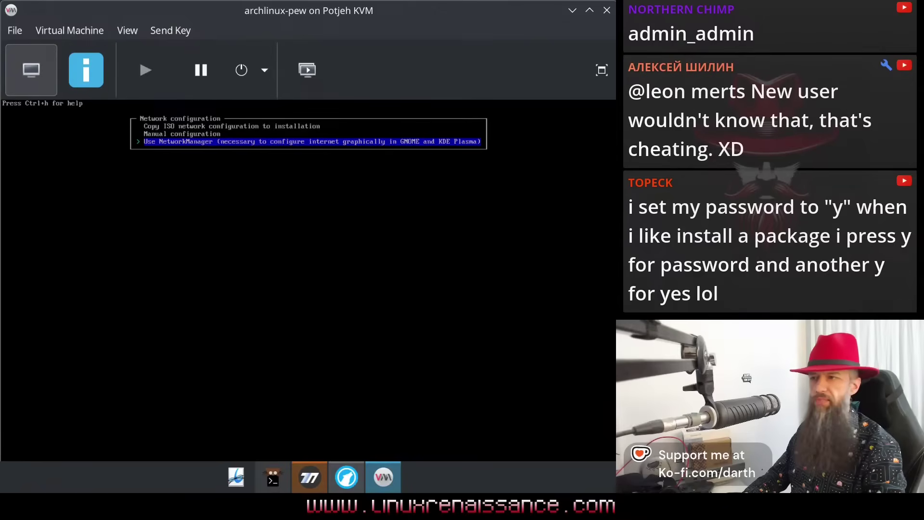
key(Up)
key(Up)
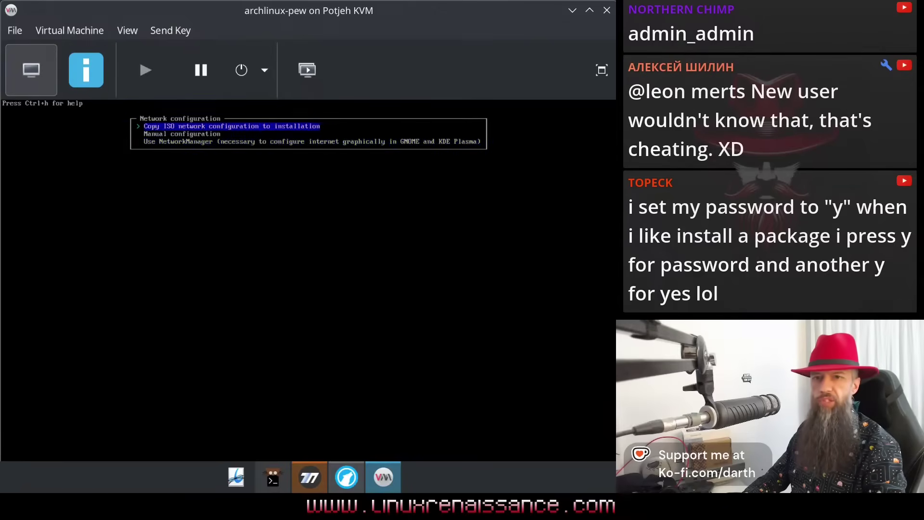
key(Return)
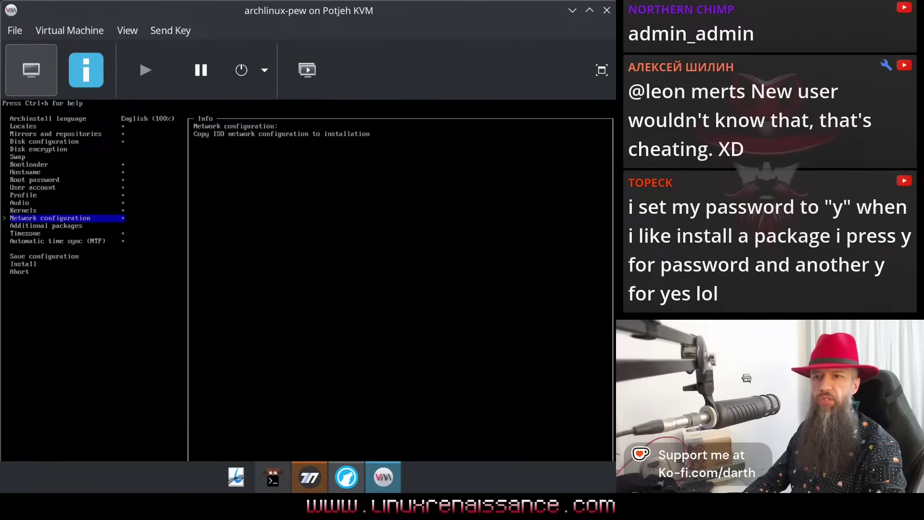
- Keep timezone UTC and automatic time sync (NTP) enabled
key(Down)
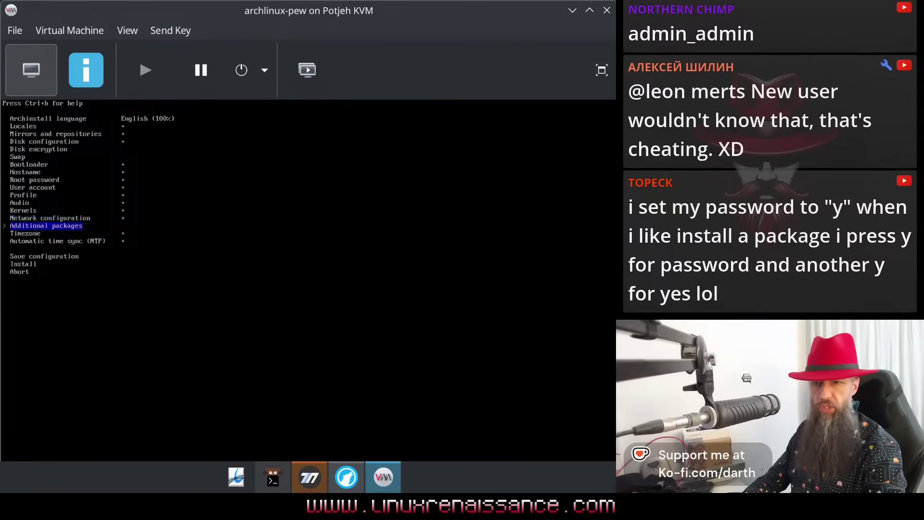
key(Down)
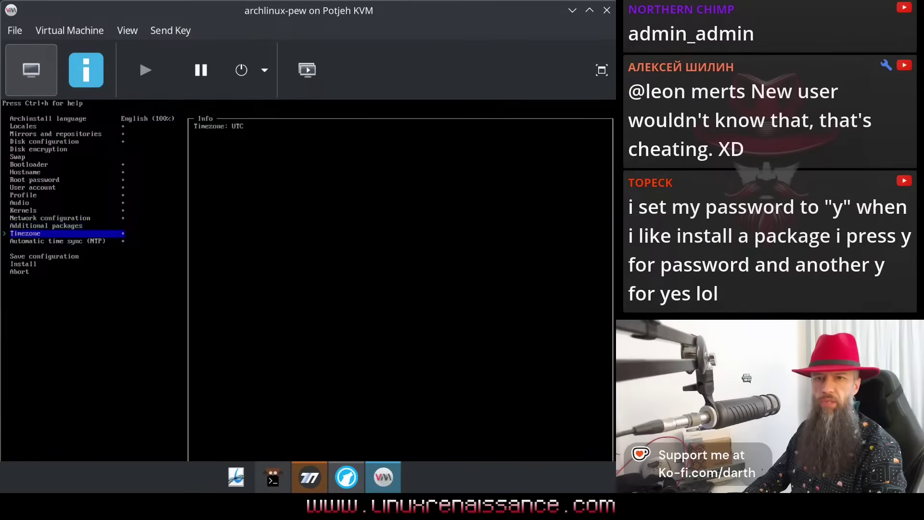
key(Down)
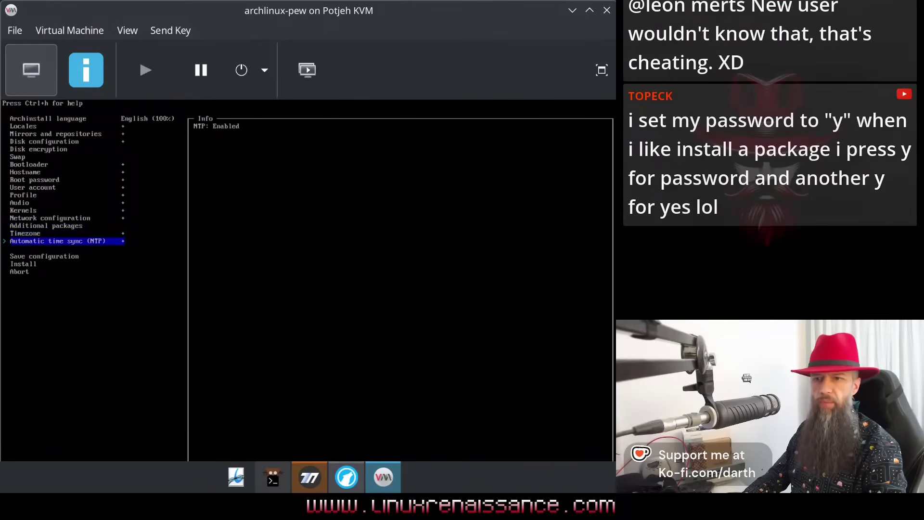
key(Return)
key(Return)
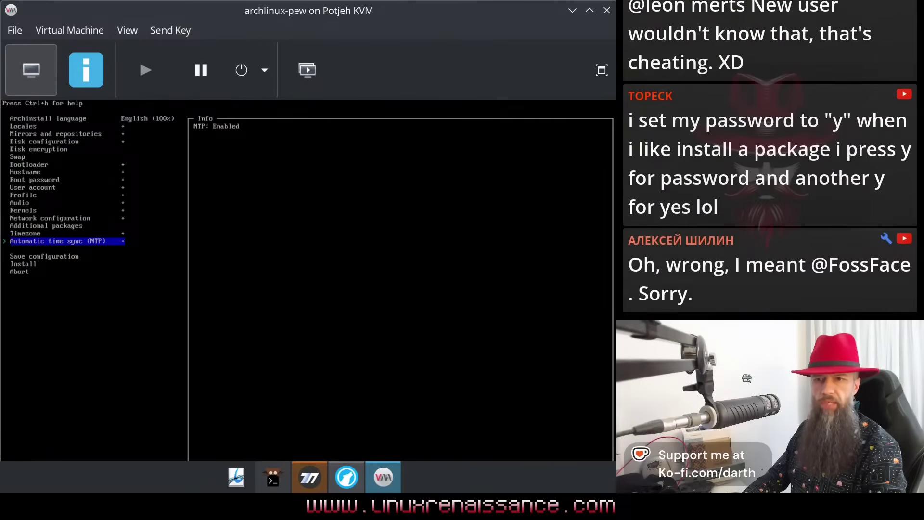
key(Down)
key(Return)
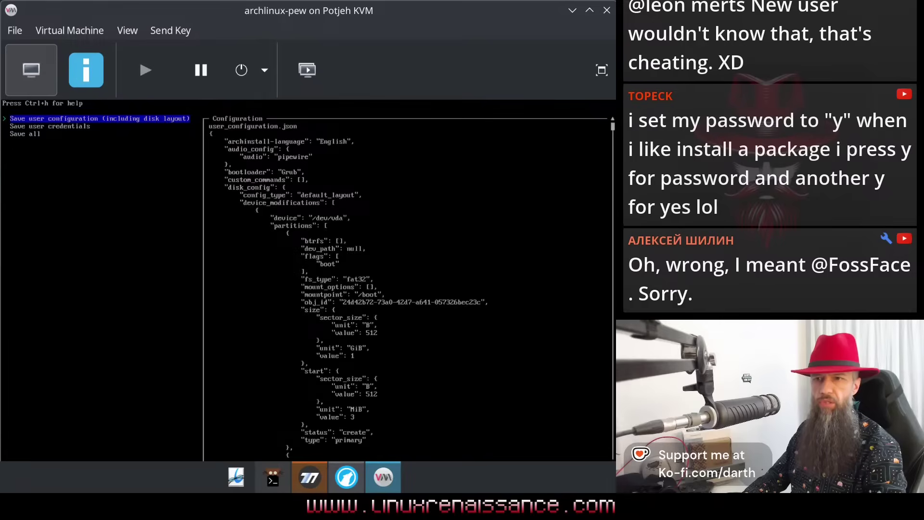
- Choose to save the user configuration file to the current directory
key(Down)
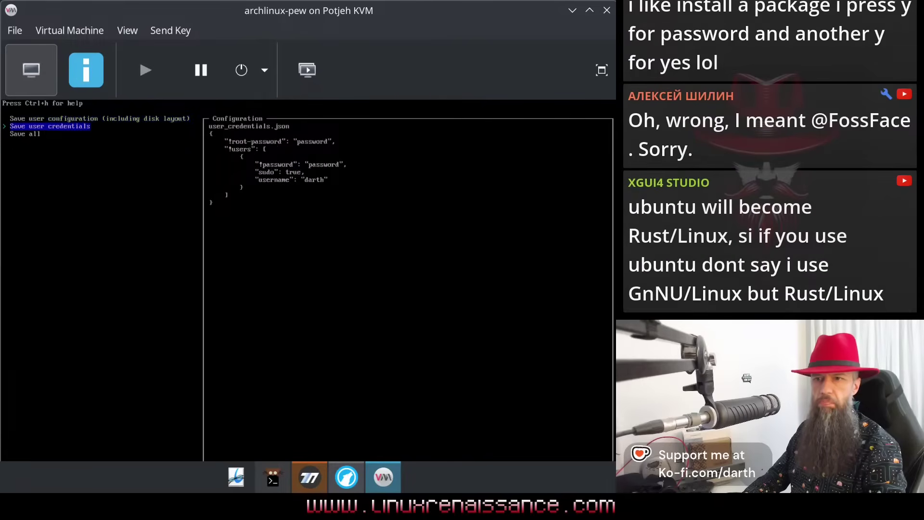
key(Up)
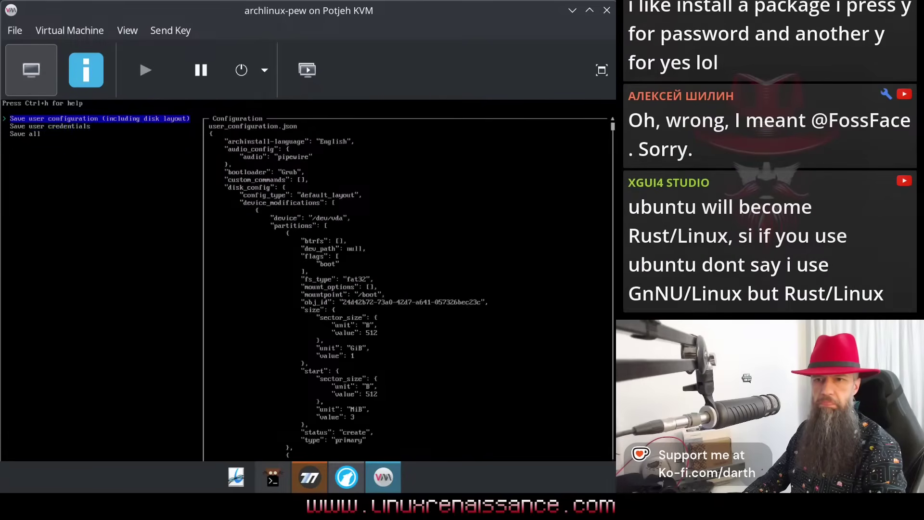
key(Return)
key(Return)
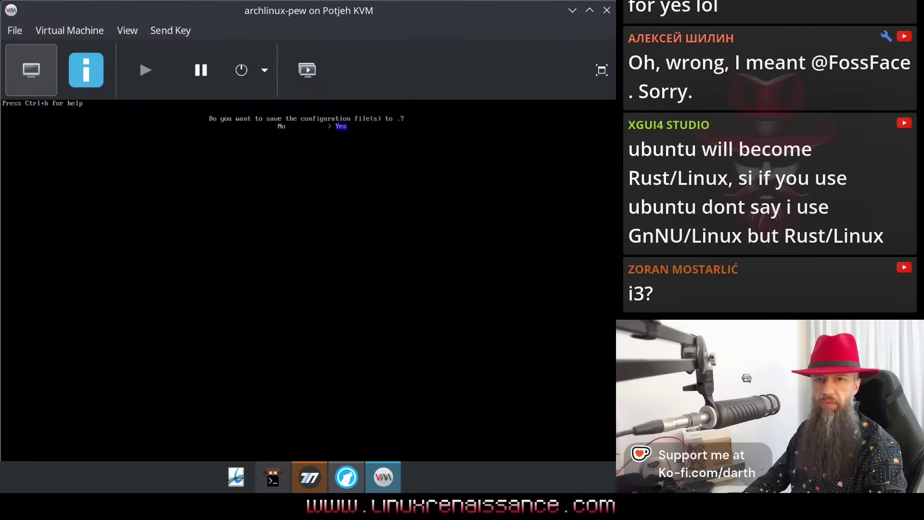
- Confirm saving the configuration files and start the Arch installation
key(Return)
key(Return)
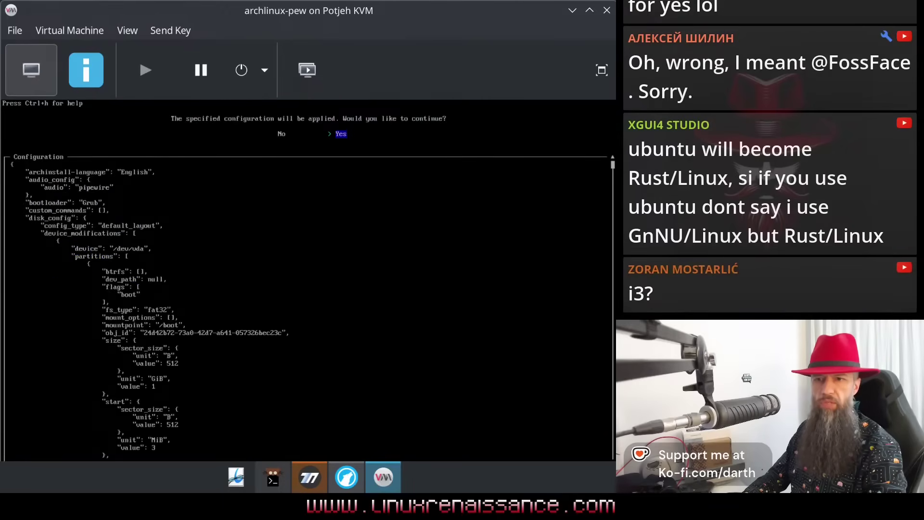
key(Return)
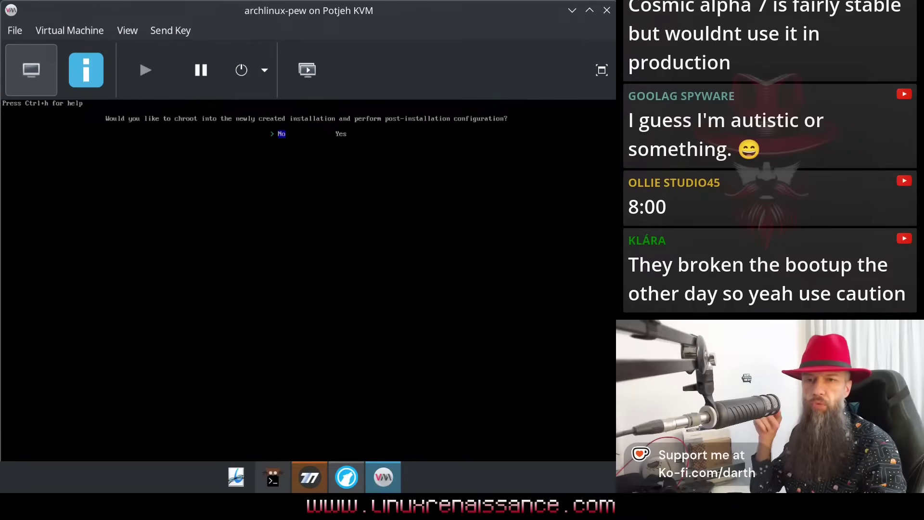
- Decline chrooting into the new system and reboot the VM with 'reboot'
key(Return)
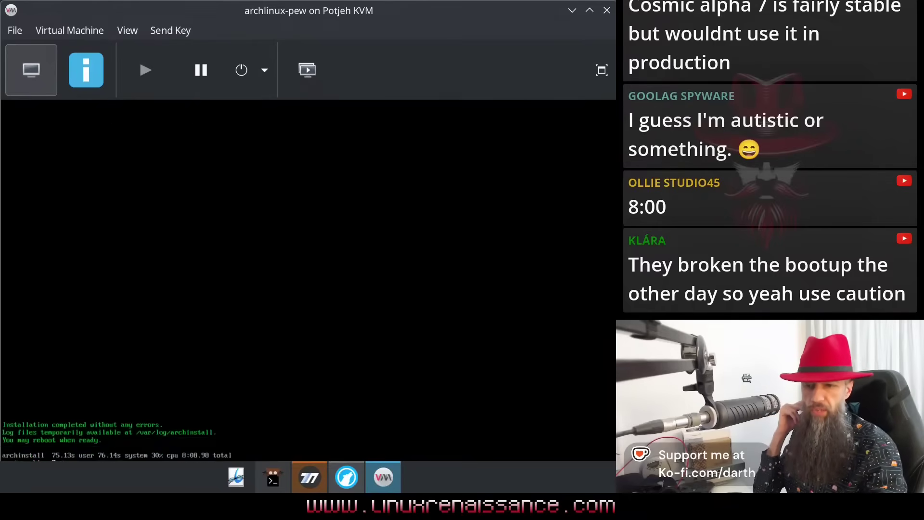
key(Return)
key(Return)
key(Return)
key(Return)
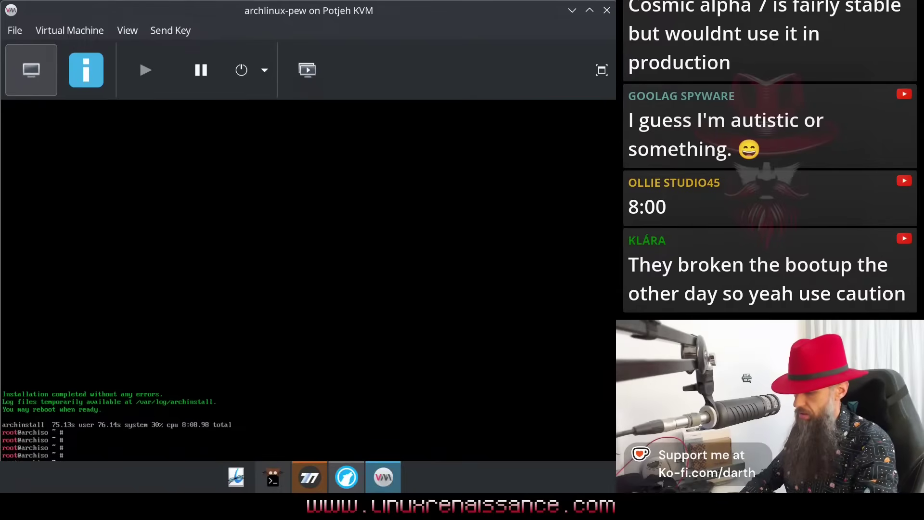
text(reboot)
key(Return)
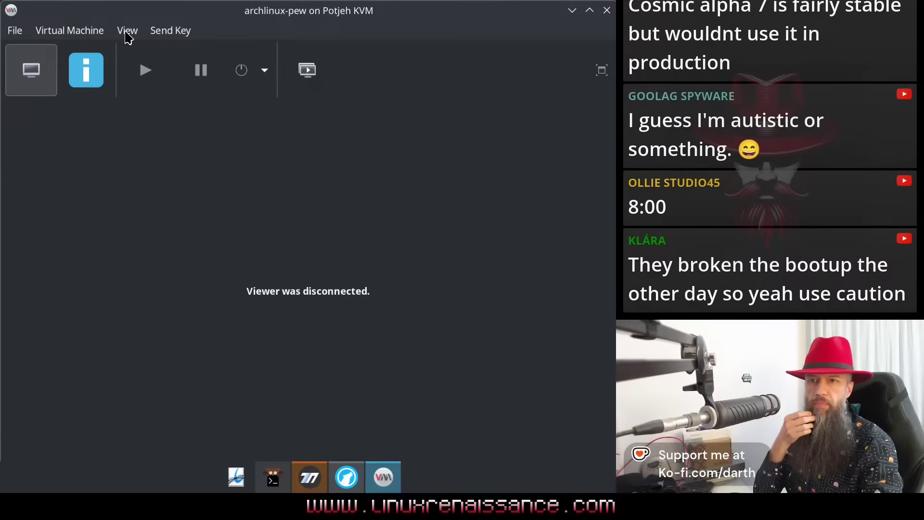
- Switch the VM display to fullscreen via View > Fullscreen
click(127, 31)
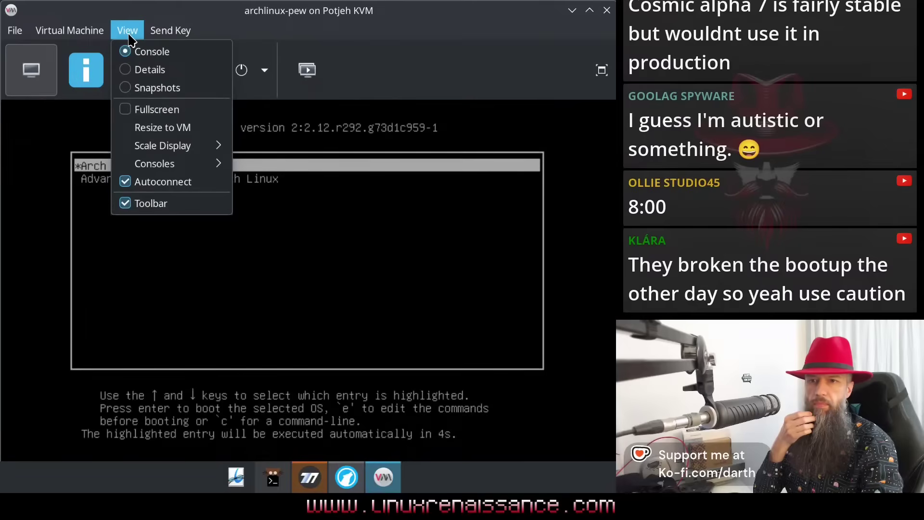
click(154, 109)
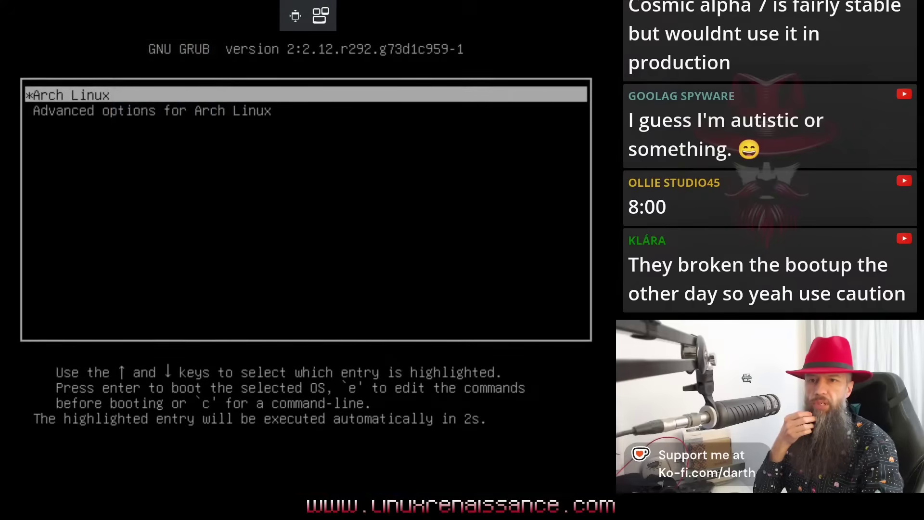